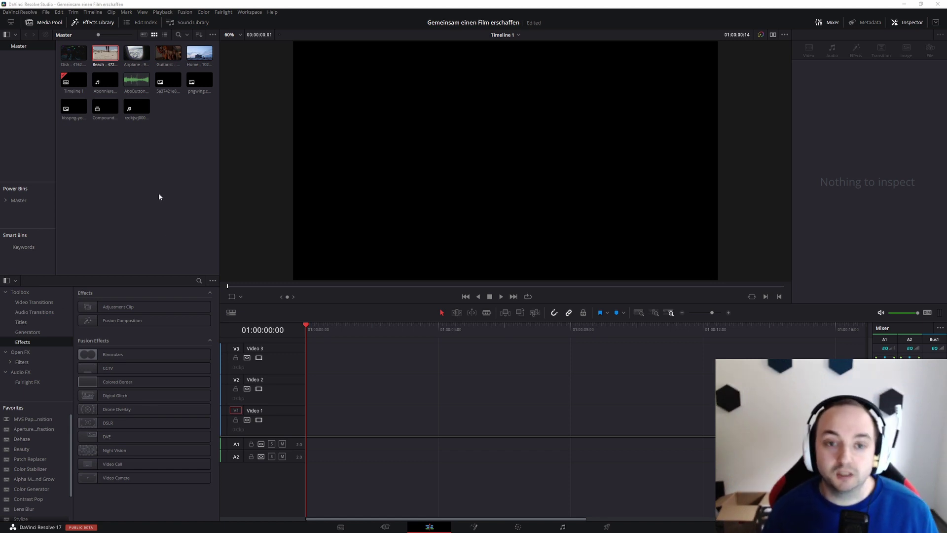
# - Place the Airplane clip on Video 1, preview it, and drop a Fusion Composition onto Video 2
pyautogui.moveTo(220, 222)
pyautogui.mouseDown()
pyautogui.moveTo(236, 222)
pyautogui.moveTo(229, 219)
pyautogui.mouseUp()
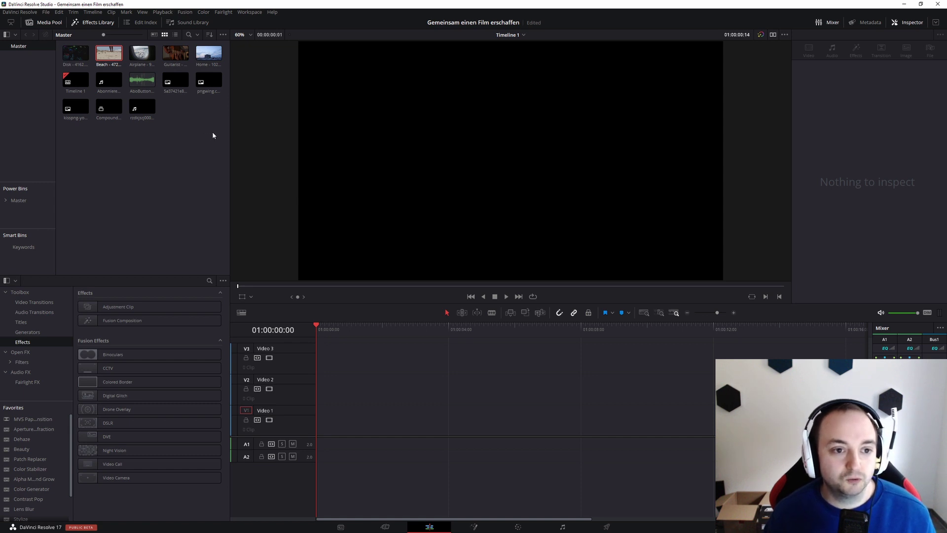
pyautogui.moveTo(212, 133); pyautogui.dragTo(131, 147)
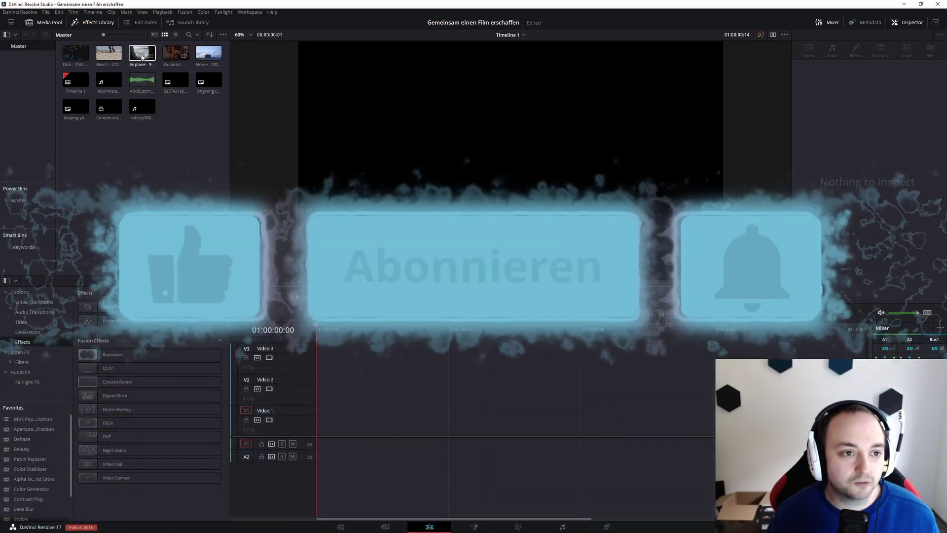
pyautogui.moveTo(142, 53)
pyautogui.mouseDown()
pyautogui.moveTo(276, 230)
pyautogui.moveTo(325, 419)
pyautogui.mouseUp()
pyautogui.press('space')
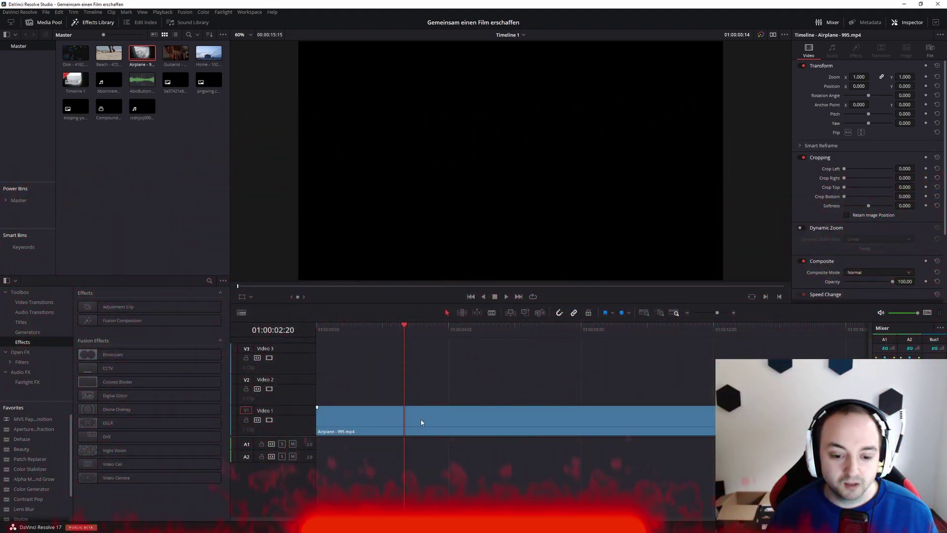
pyautogui.click(421, 422)
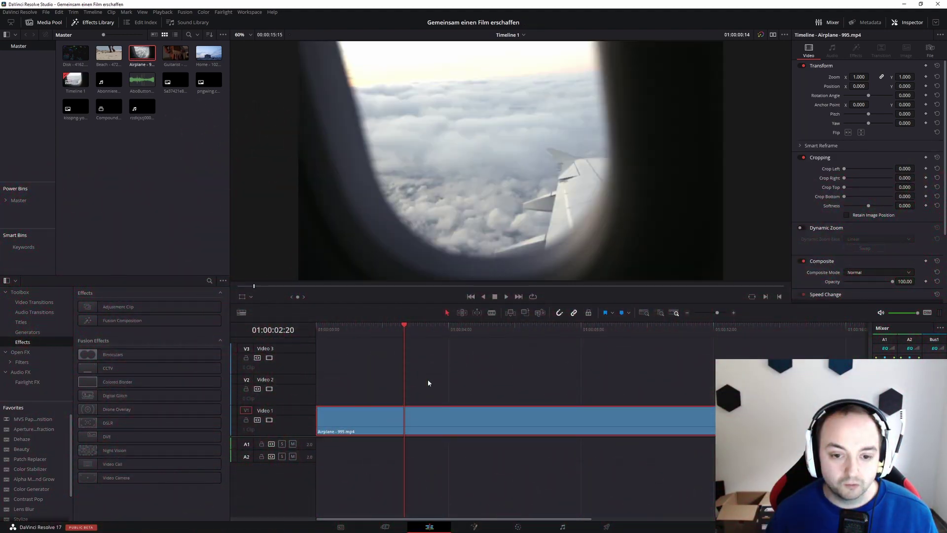
pyautogui.moveTo(117, 323); pyautogui.dragTo(360, 387)
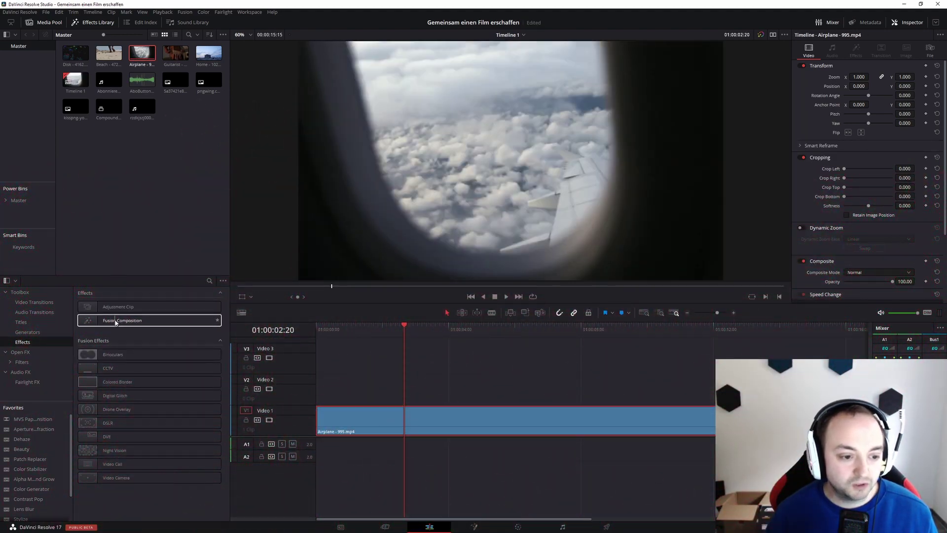
# - Lengthen the Fusion Composition clip and move it to the start of Video 2
pyautogui.click(418, 332)
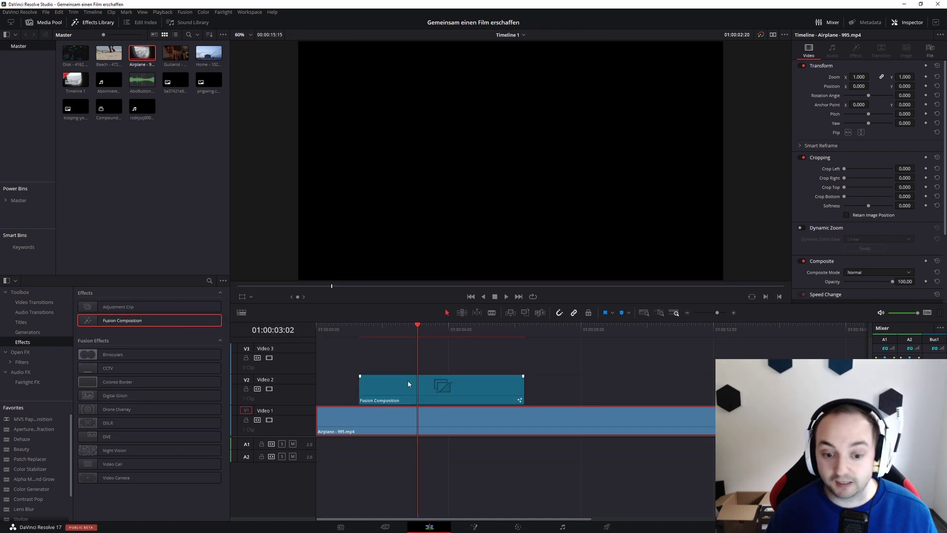
pyautogui.click(408, 382)
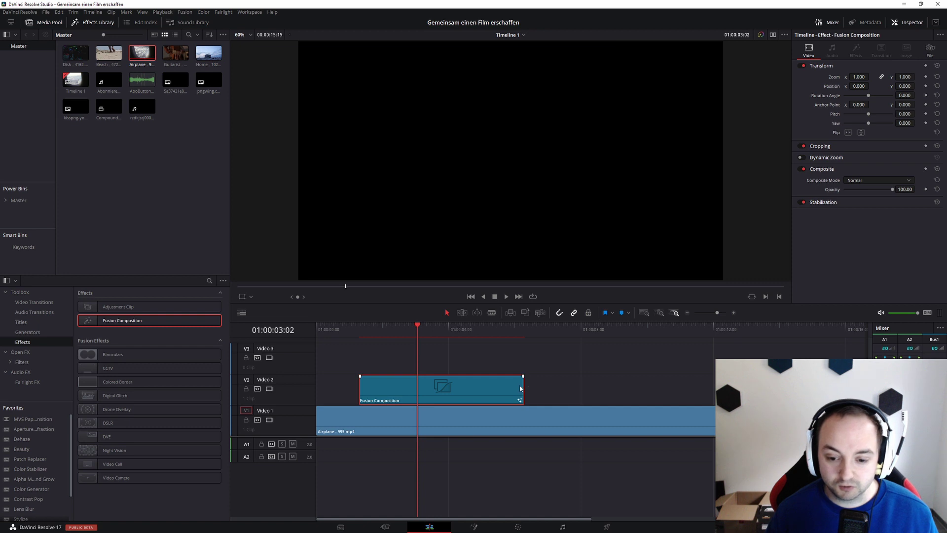
pyautogui.moveTo(520, 388); pyautogui.dragTo(584, 387)
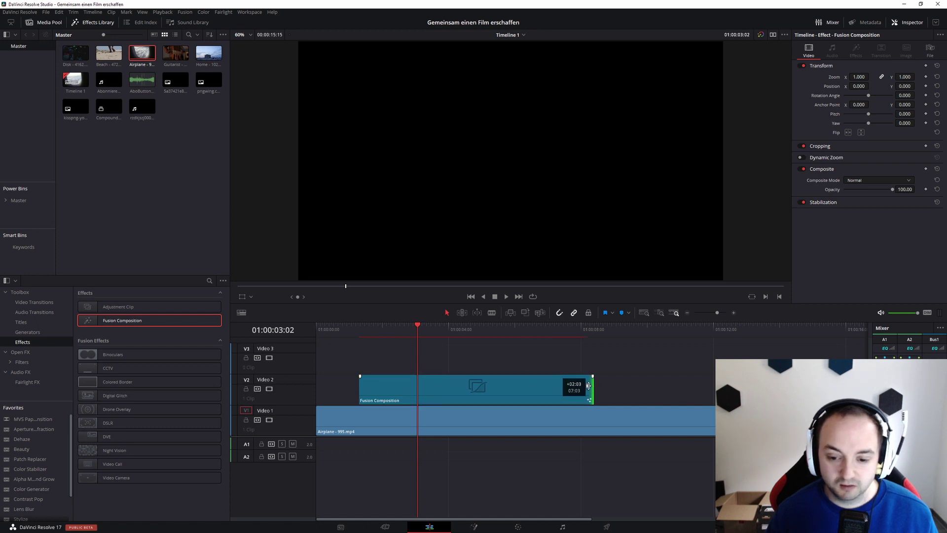
pyautogui.moveTo(481, 387); pyautogui.dragTo(438, 387)
# - Extend the composition's end out to the playhead, then open it on the Fusion page
pyautogui.click(465, 329)
pyautogui.moveTo(486, 337); pyautogui.dragTo(549, 334)
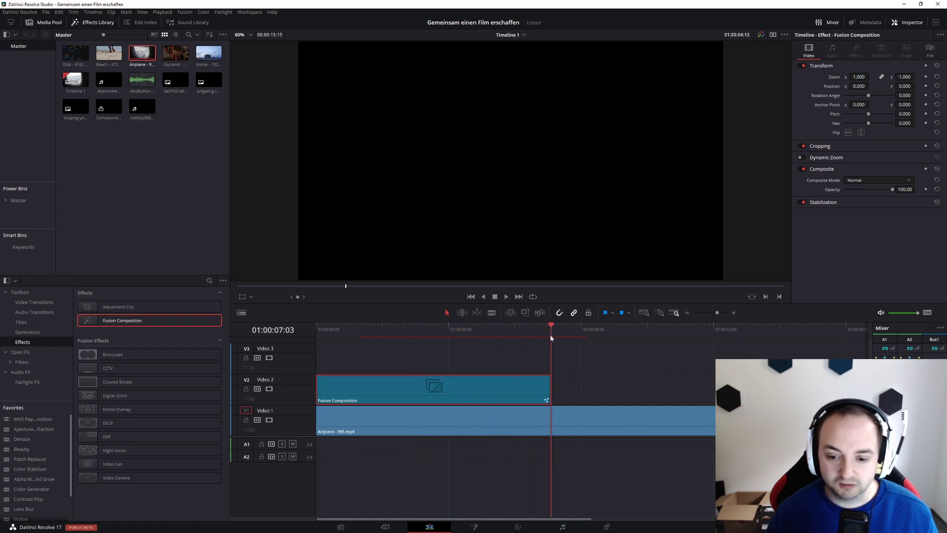
pyautogui.moveTo(549, 382); pyautogui.dragTo(597, 388)
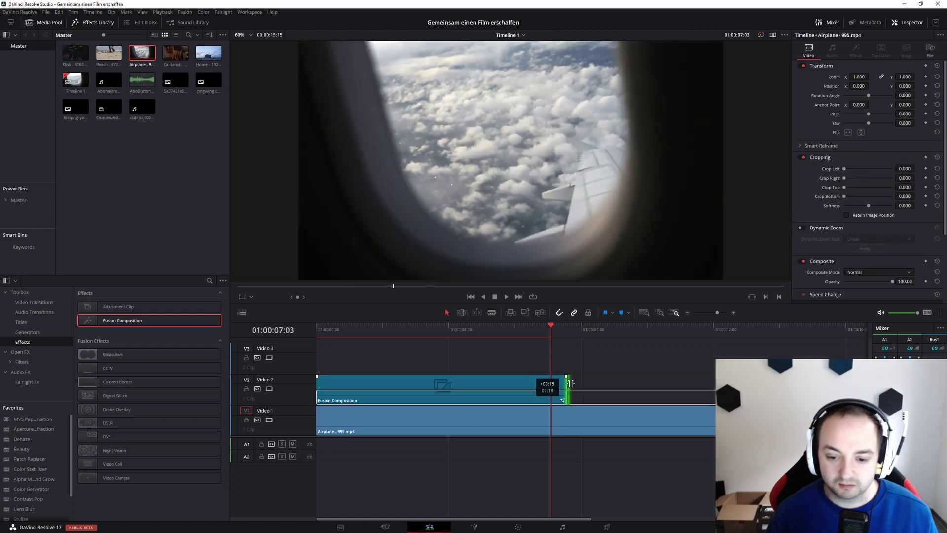
pyautogui.click(590, 330)
pyautogui.click(594, 331)
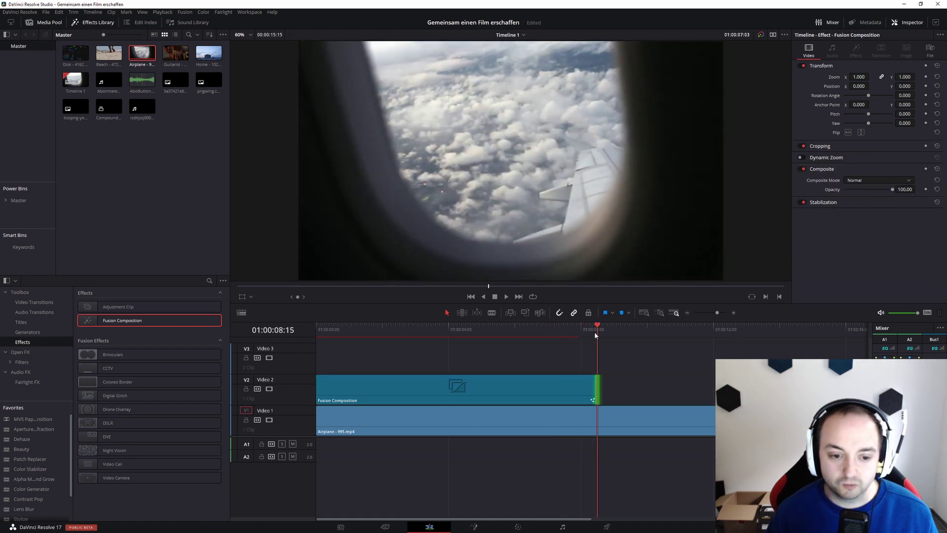
pyautogui.moveTo(588, 388); pyautogui.dragTo(609, 389)
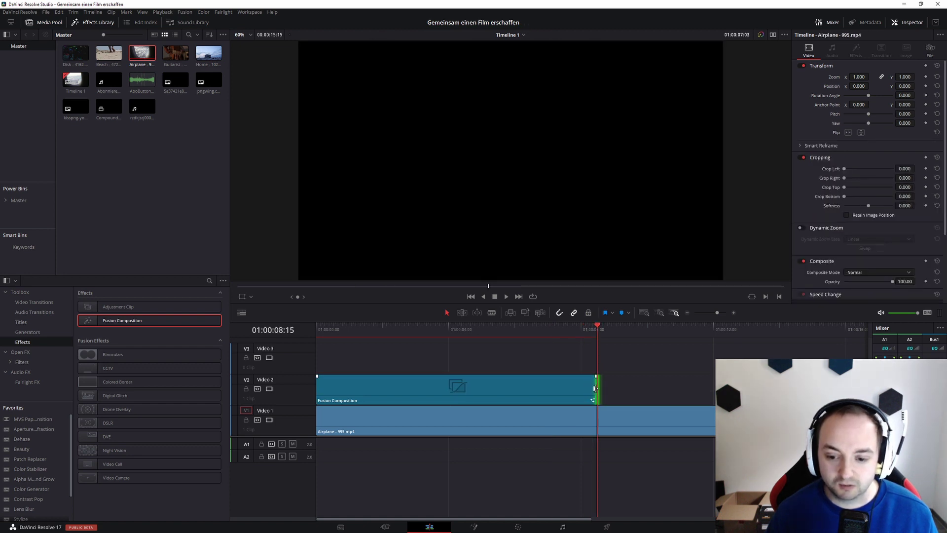
pyautogui.click(606, 330)
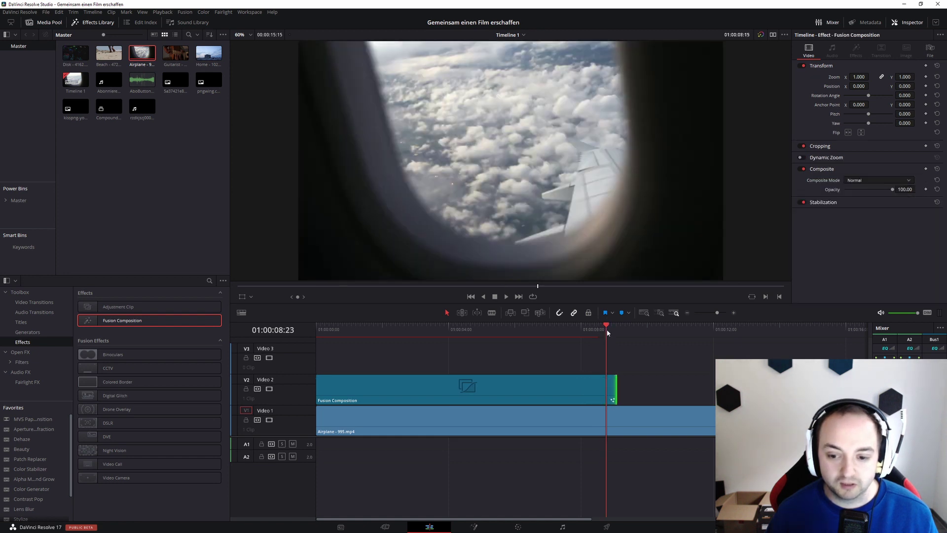
pyautogui.click(525, 333)
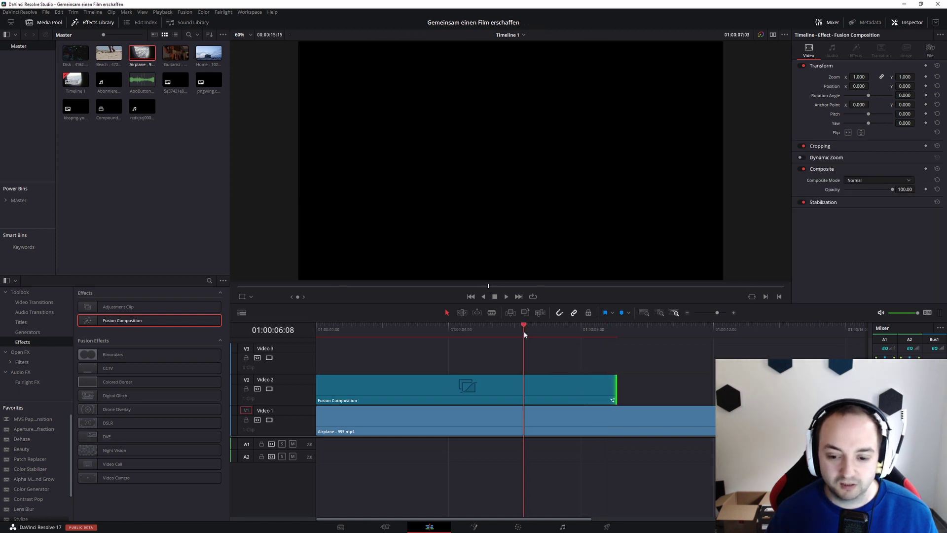
pyautogui.click(497, 397)
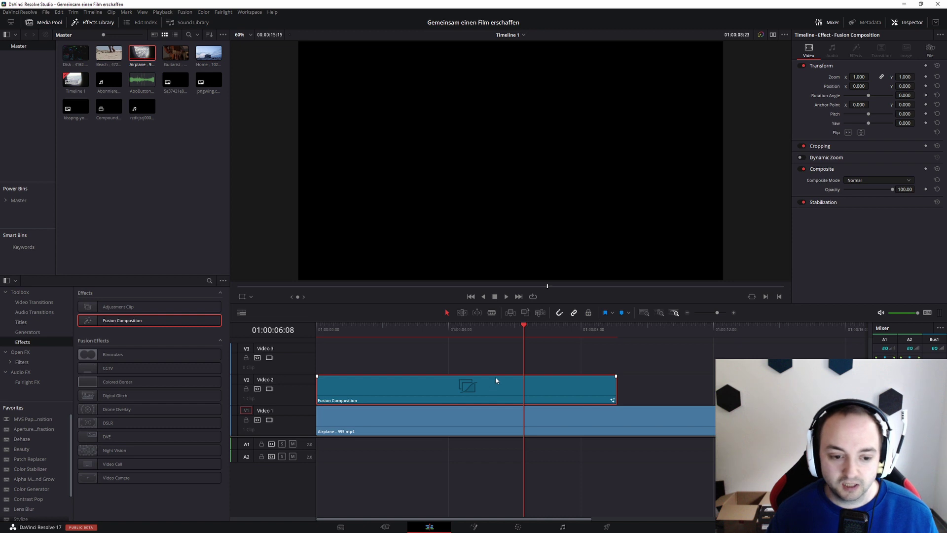
pyautogui.click(474, 527)
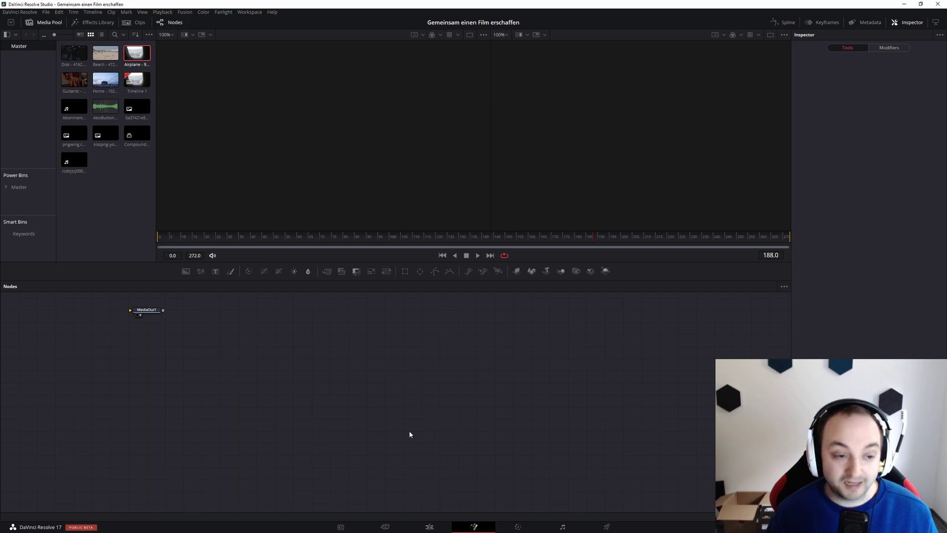
# - Import the subscribe-button Fusion composition (.comp) from the Downloads folder into the node graph
pyautogui.click(45, 13)
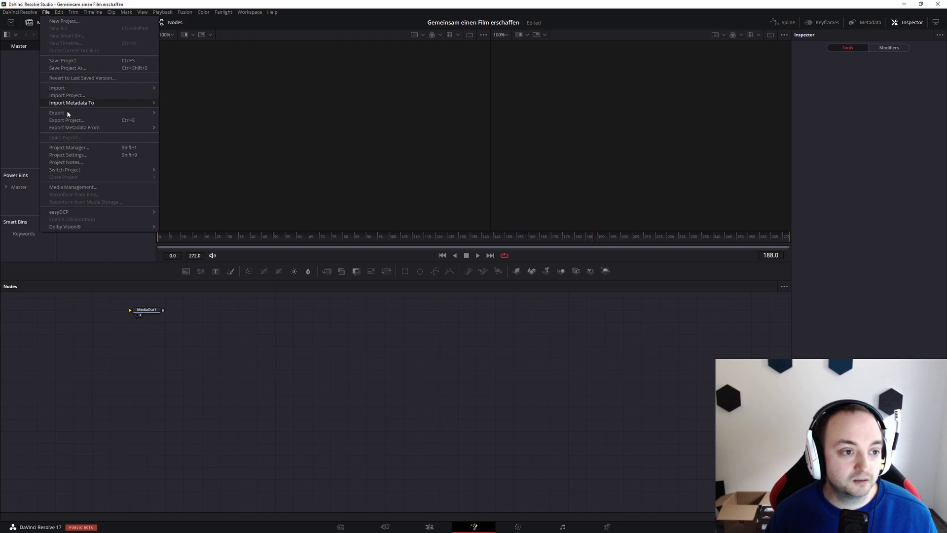
pyautogui.moveTo(69, 117)
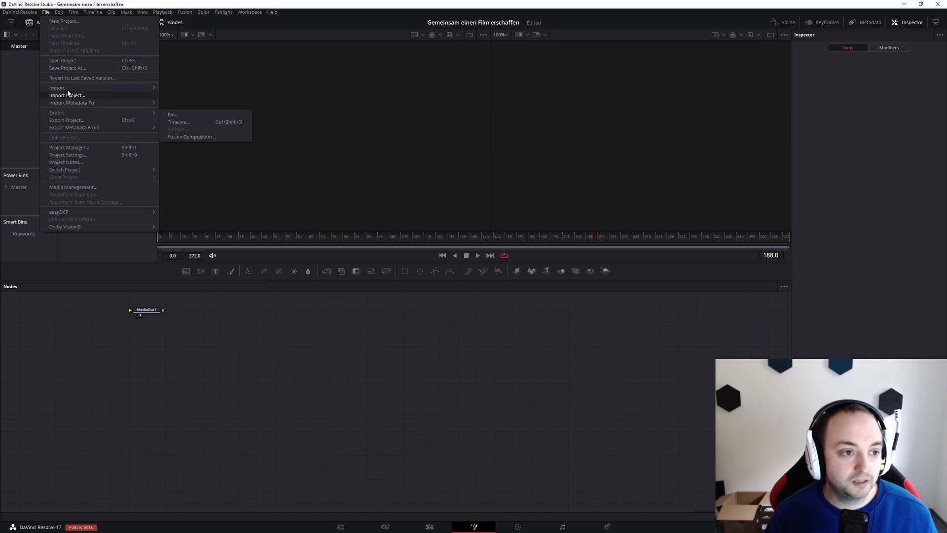
pyautogui.moveTo(99, 88)
pyautogui.click(186, 121)
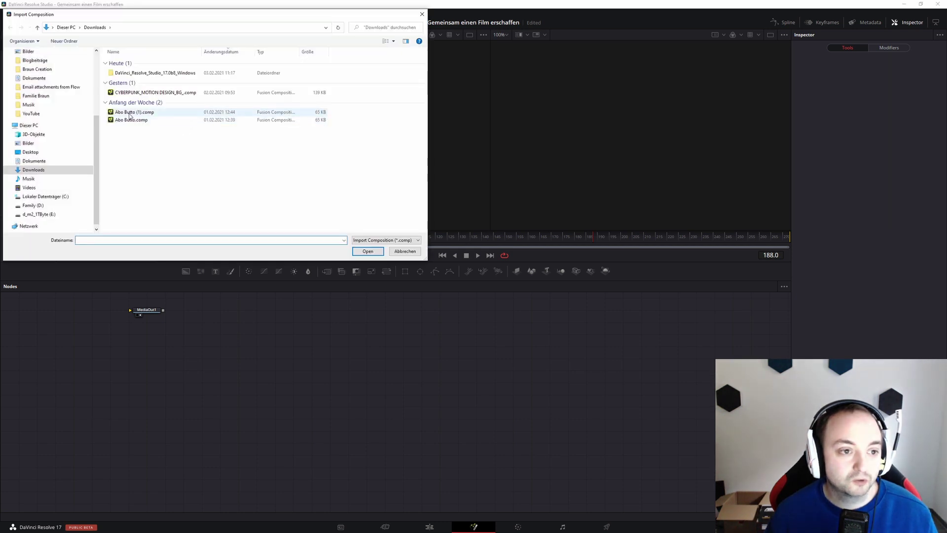
pyautogui.doubleClick(130, 113)
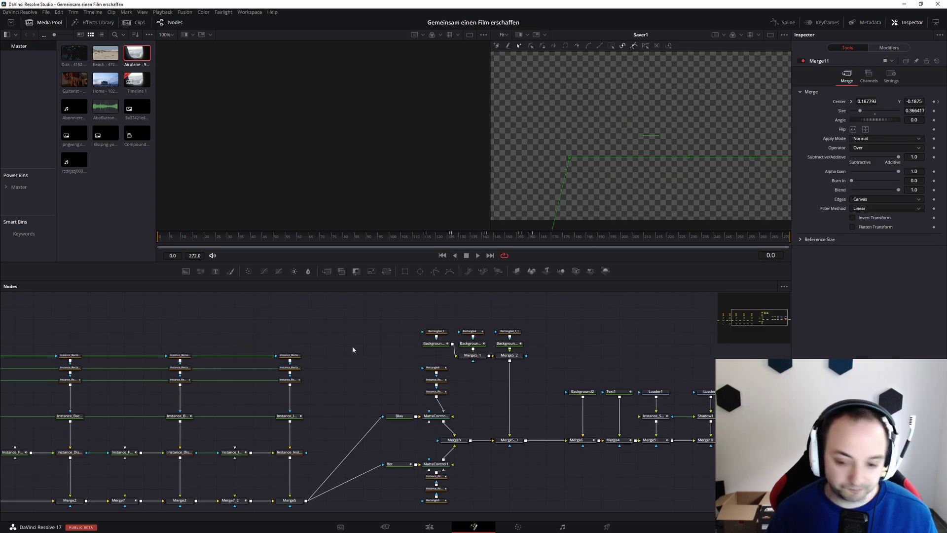
# - Delete the Saver1 node from the end of the imported node tree
pyautogui.scroll(2, 485, 347)
pyautogui.scroll(2, 481, 369)
pyautogui.scroll(3, 480, 391)
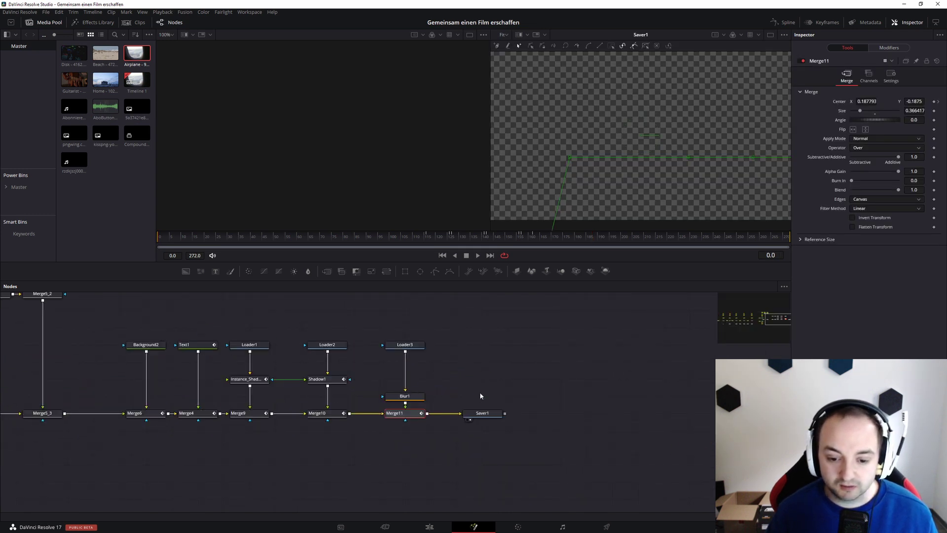
pyautogui.click(482, 414)
pyautogui.press('Delete')
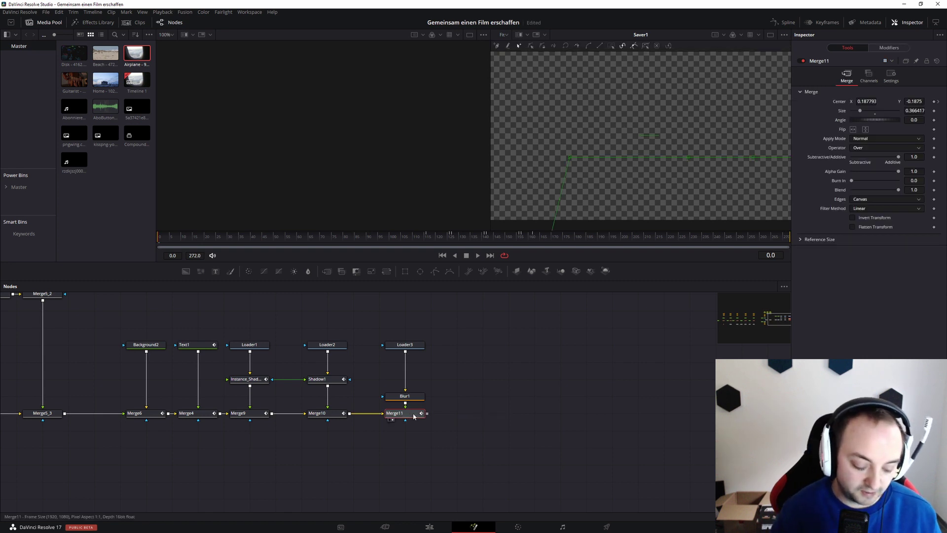
# - Connect a new MediaOut1 node after Merge11 and position it below that node
pyautogui.hotkey('shift', 'space')
pyautogui.write('media')
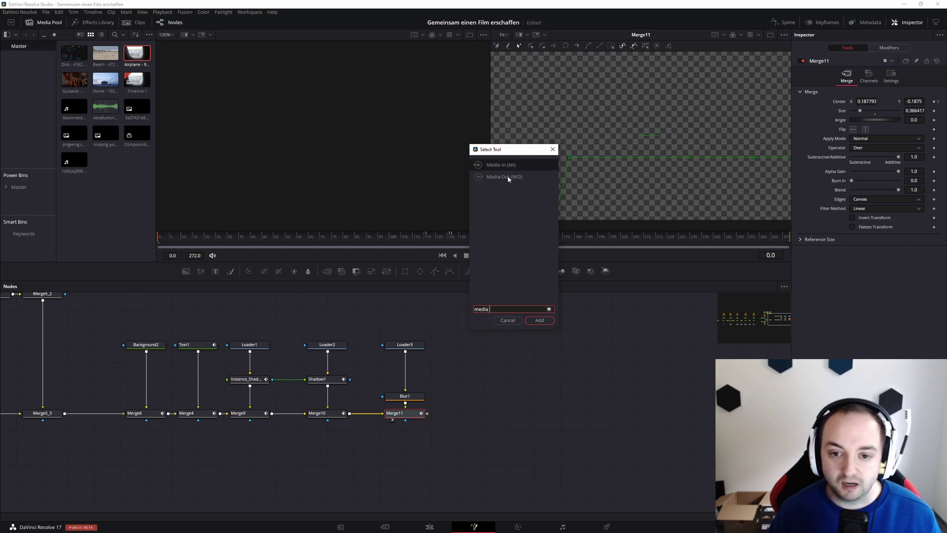
pyautogui.click(508, 177)
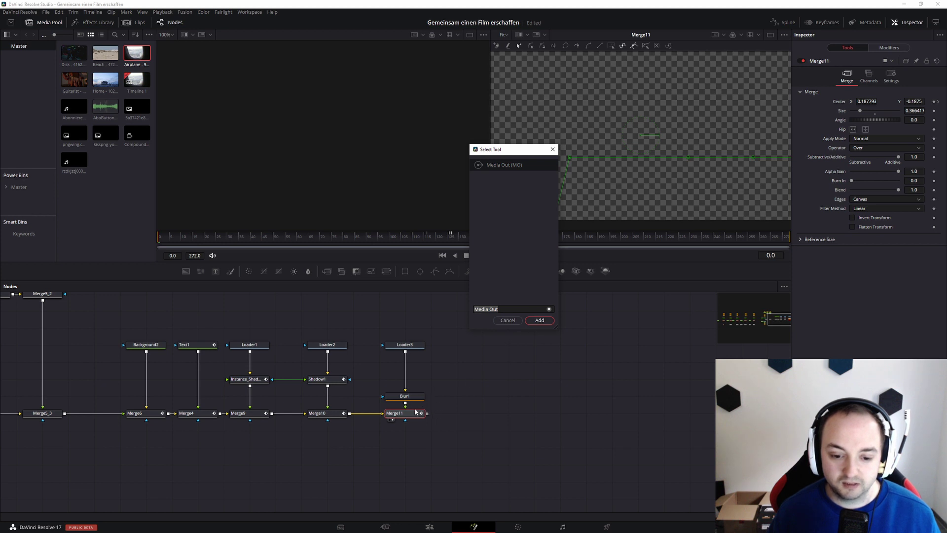
pyautogui.click(540, 320)
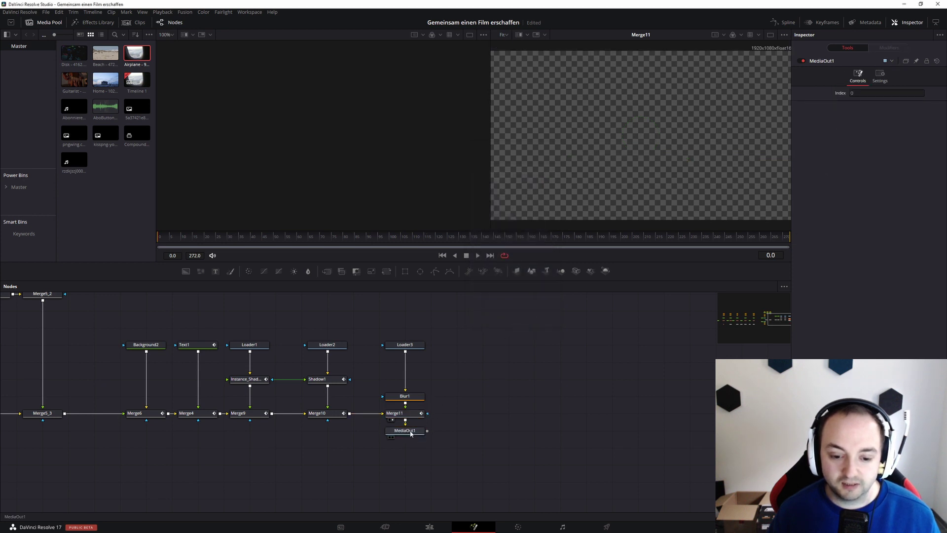
pyautogui.moveTo(410, 434); pyautogui.dragTo(462, 417)
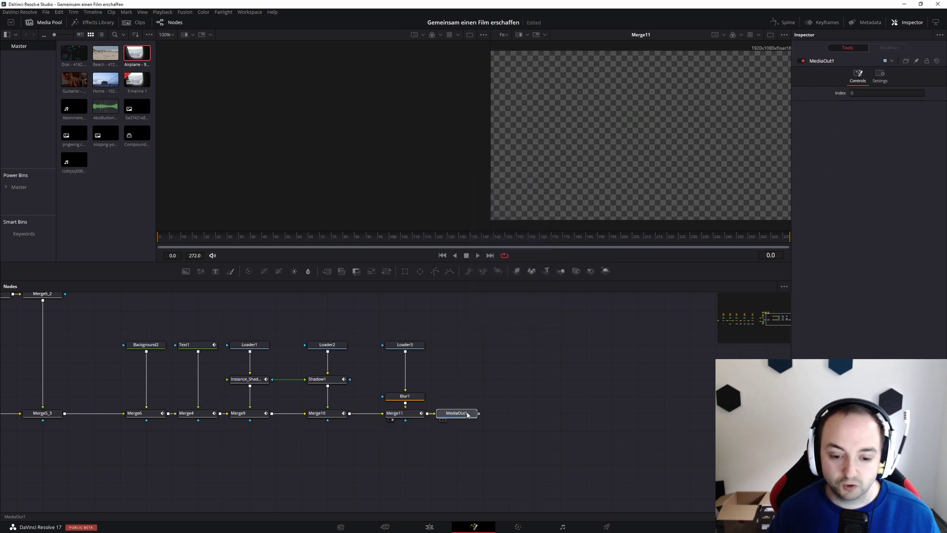
pyautogui.click(432, 527)
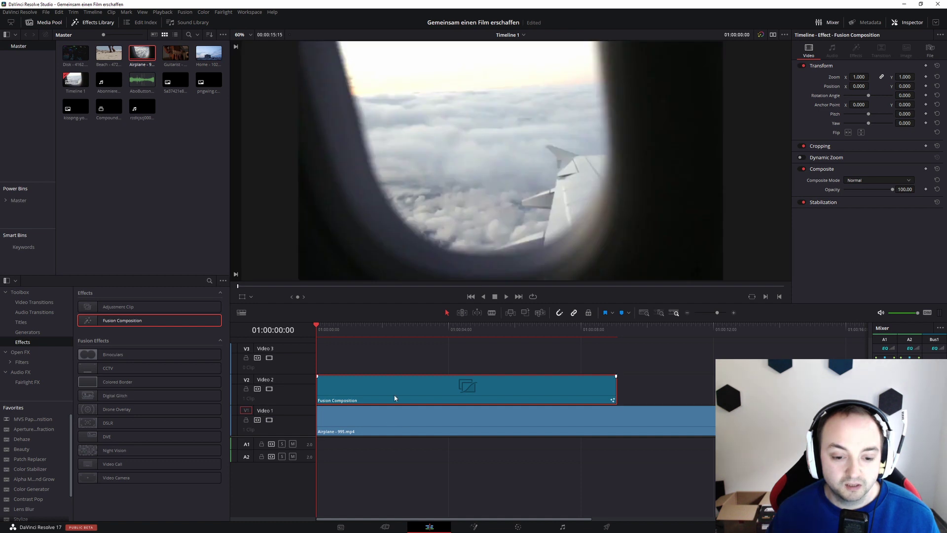
# - Preview the composition over the Airplane footage, then delete the Airplane clip from Video 1
pyautogui.click(381, 332)
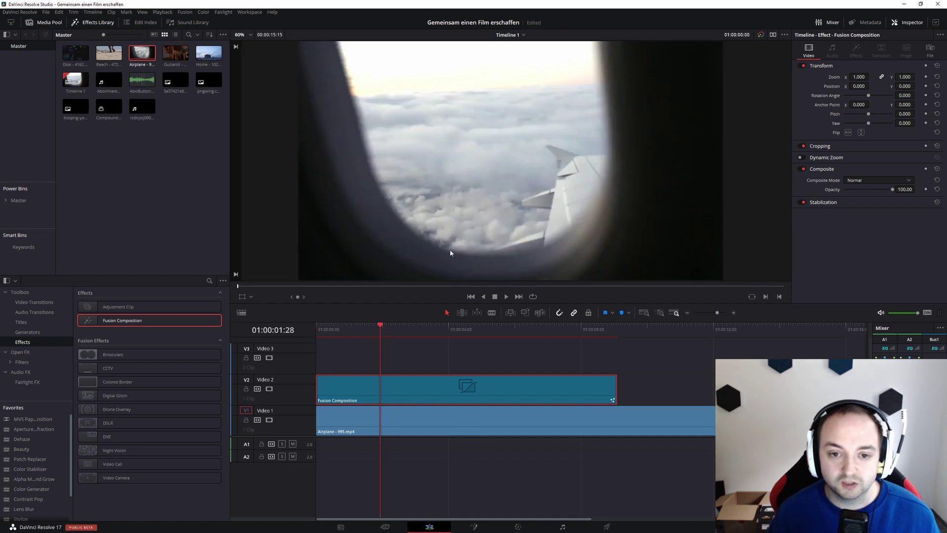
pyautogui.press('Home')
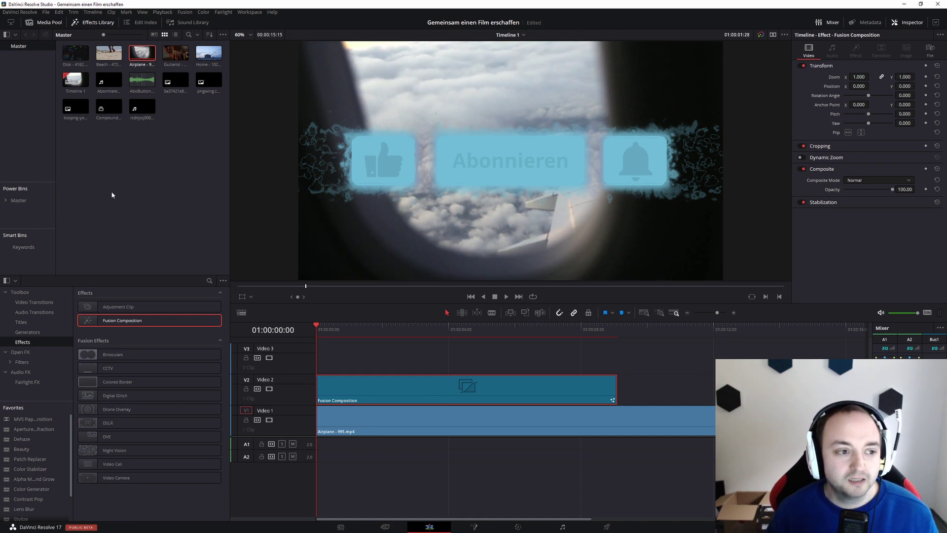
pyautogui.click(105, 115)
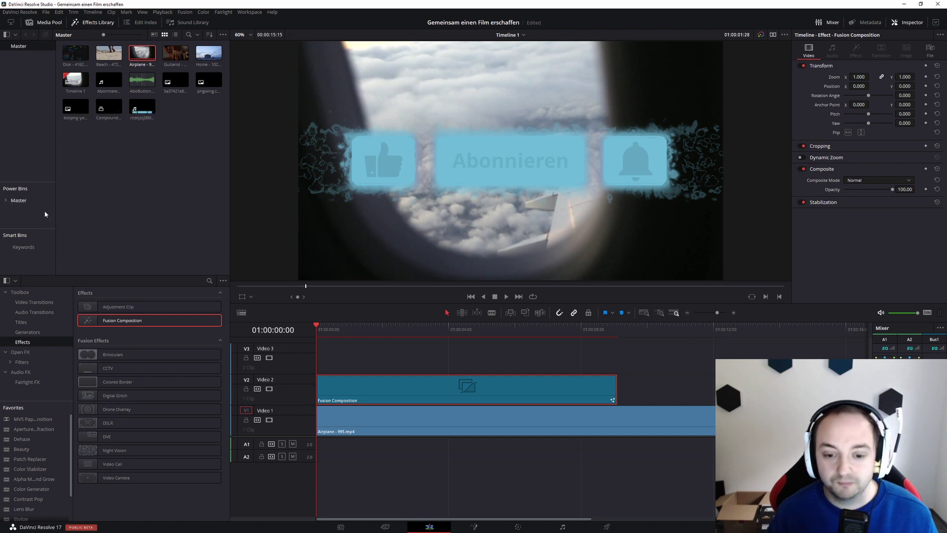
pyautogui.click(413, 328)
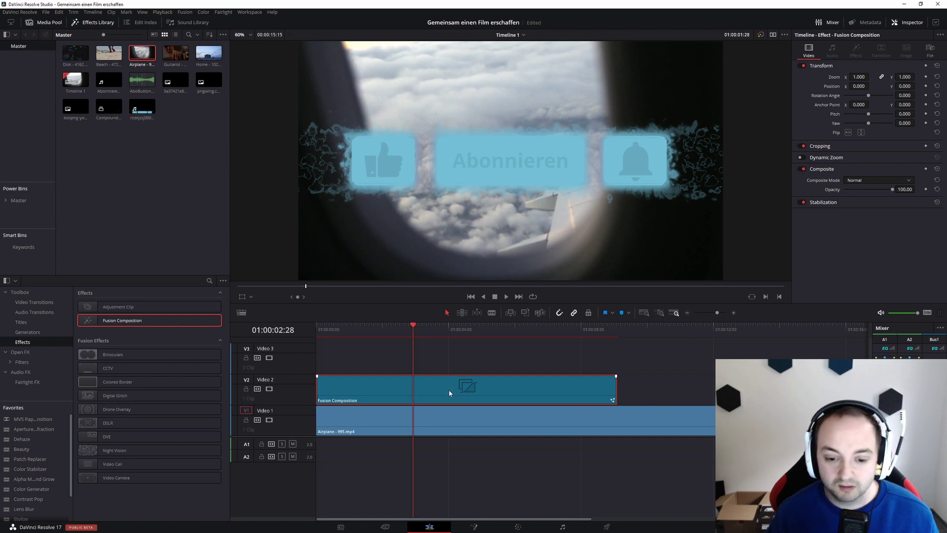
pyautogui.click(442, 432)
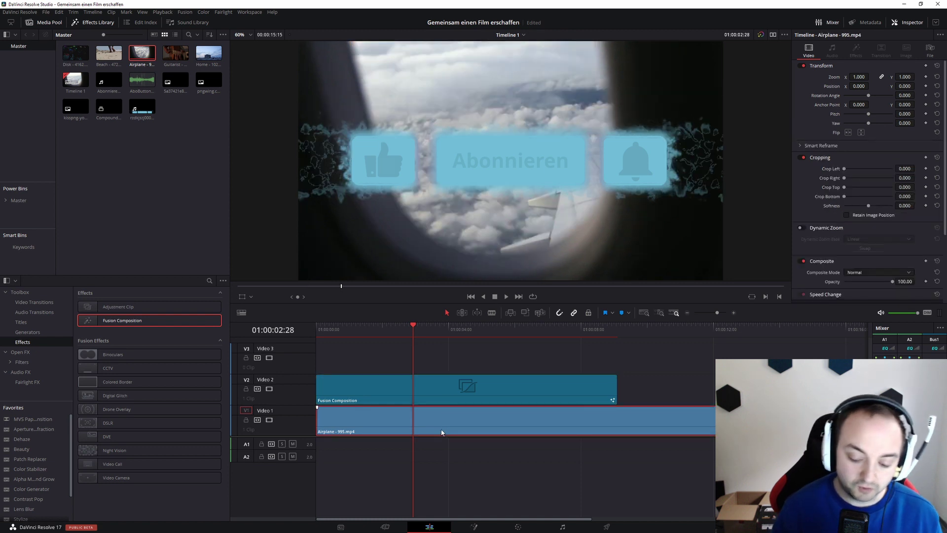
pyautogui.press('Delete')
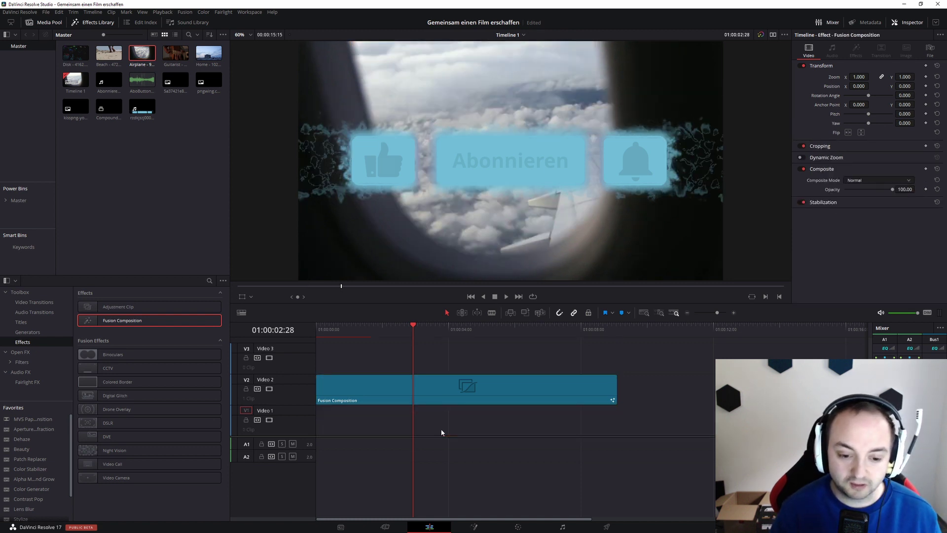
pyautogui.click(457, 387)
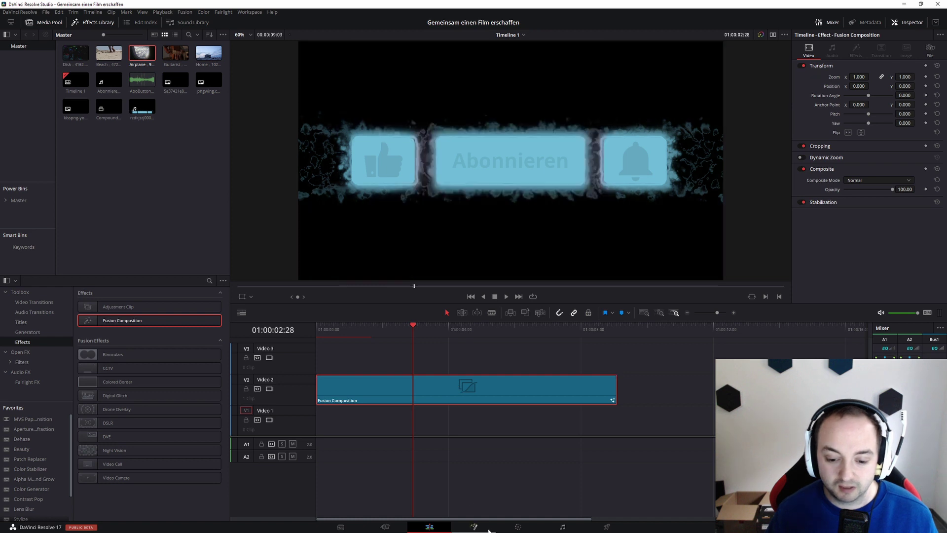
# - On the Deliver page, name the output 'hfkmdgt.tg', keep RGB 16-bit, and set alpha to Straight
pyautogui.click(610, 529)
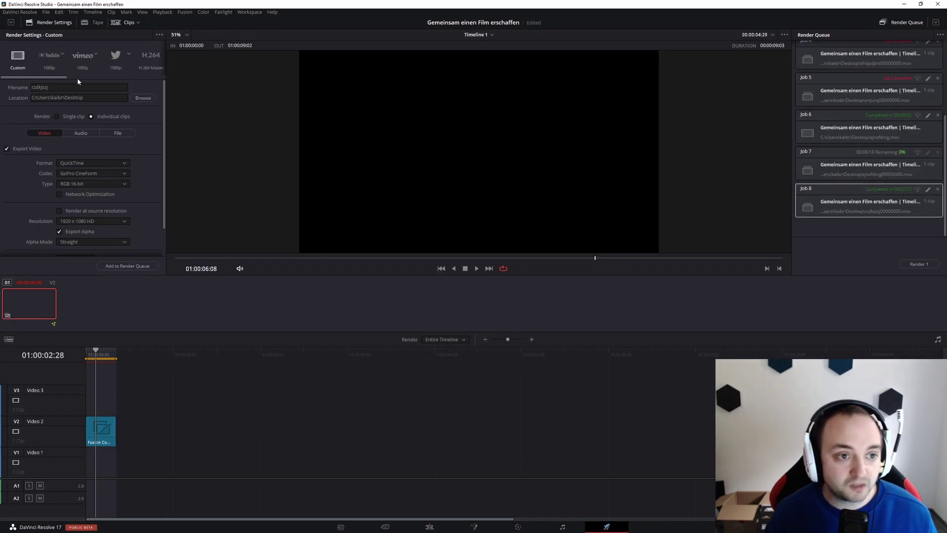
pyautogui.doubleClick(58, 87)
pyautogui.write('hfkmdgt.tg')
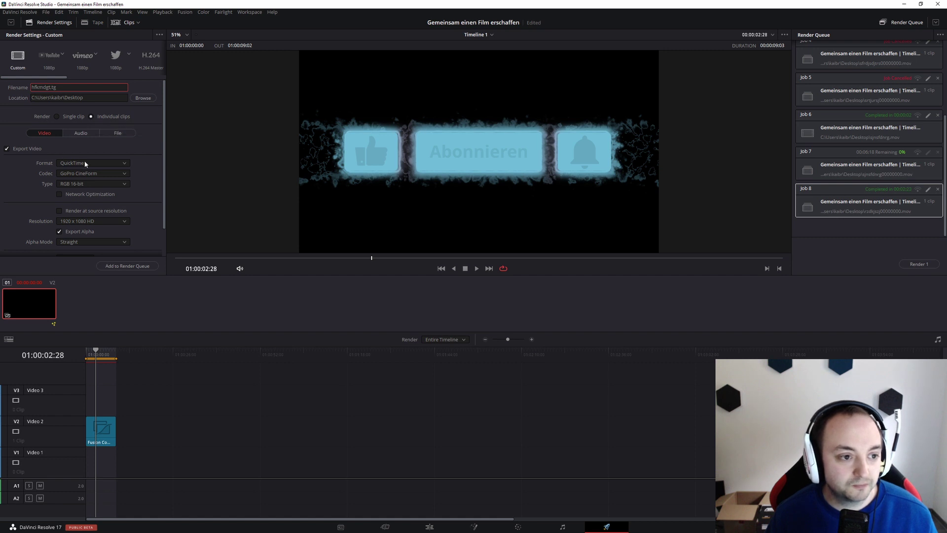
pyautogui.click(90, 185)
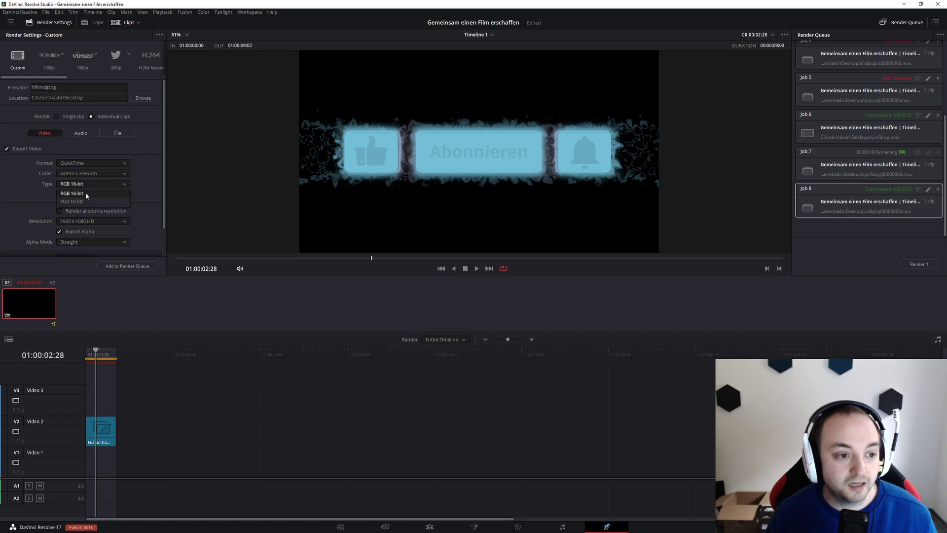
pyautogui.click(86, 194)
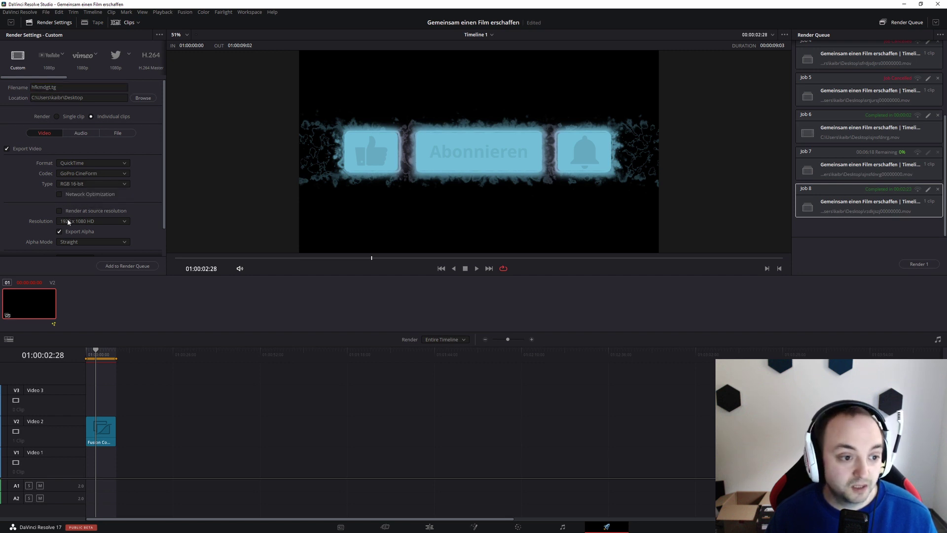
pyautogui.scroll(-1, 67, 222)
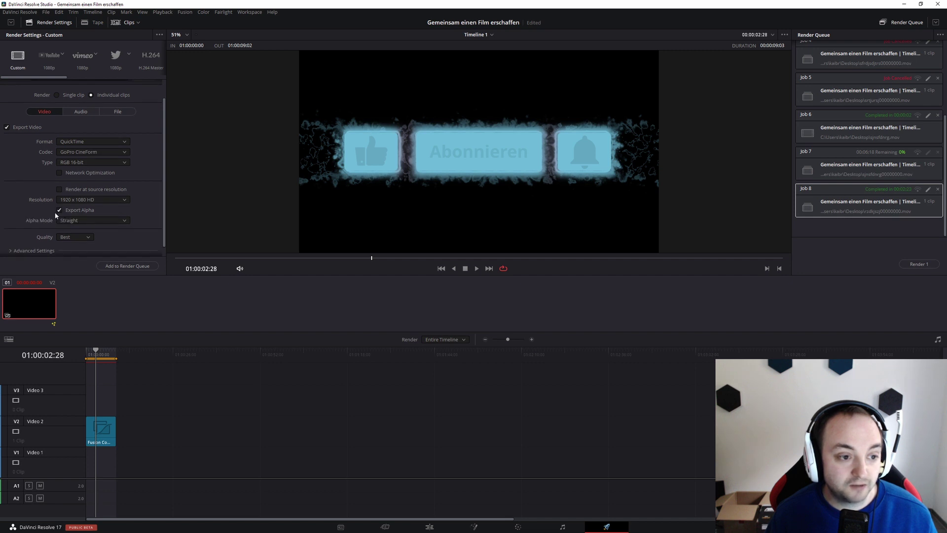
pyautogui.click(71, 220)
pyautogui.click(80, 231)
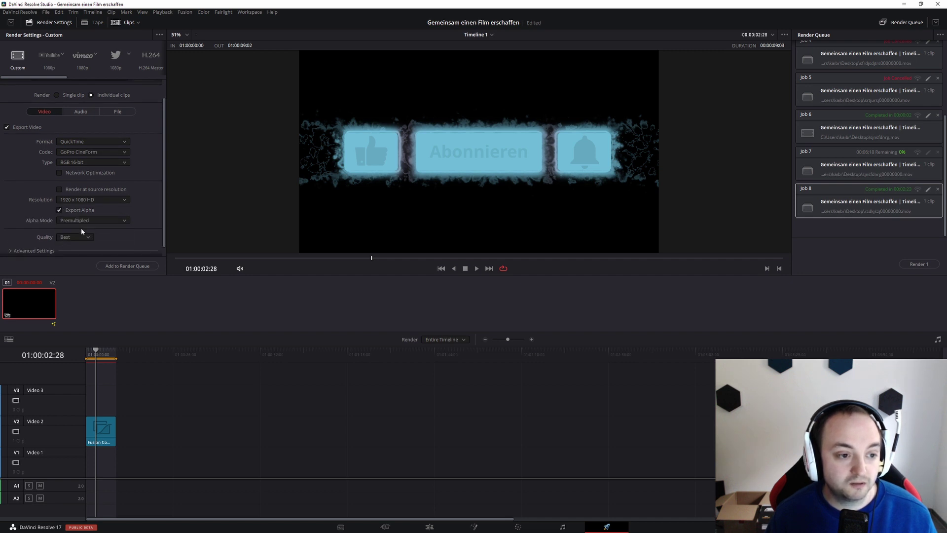
pyautogui.click(89, 222)
pyautogui.click(85, 239)
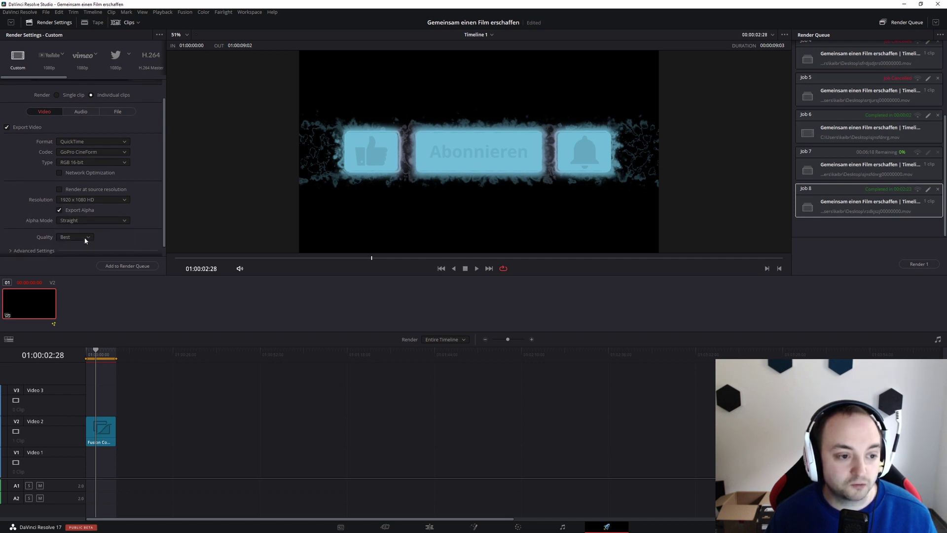
# - Queue and render Job 9, then show the rendered file's folder in Explorer
pyautogui.click(121, 265)
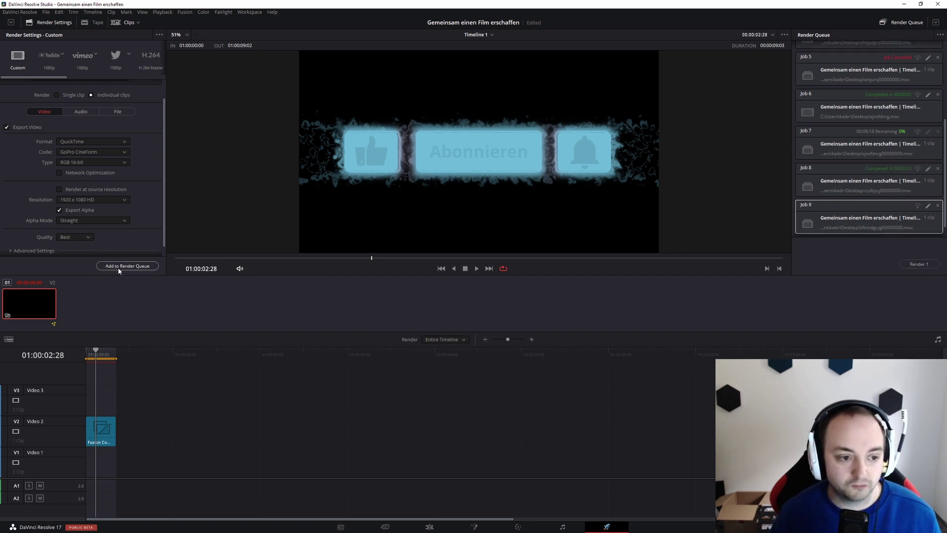
pyautogui.click(917, 264)
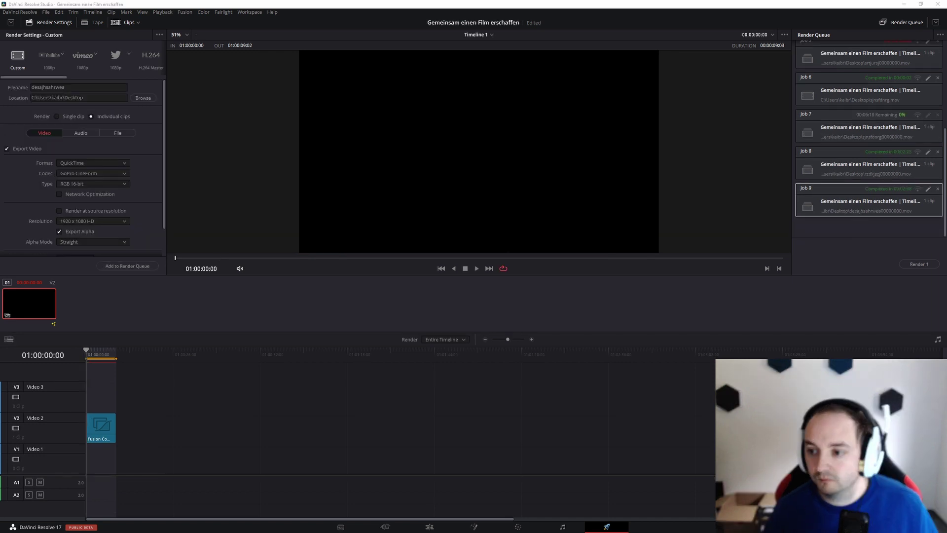
pyautogui.rightClick(870, 207)
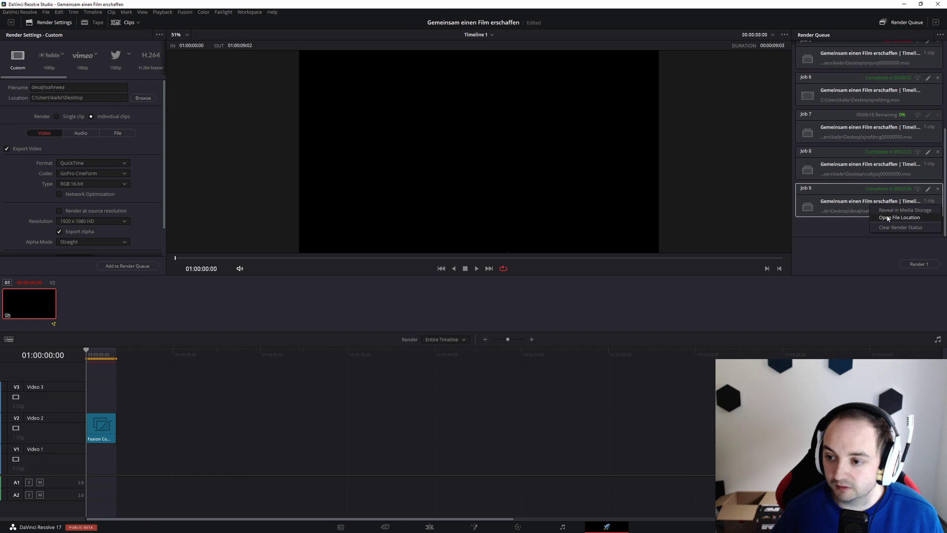
pyautogui.click(888, 218)
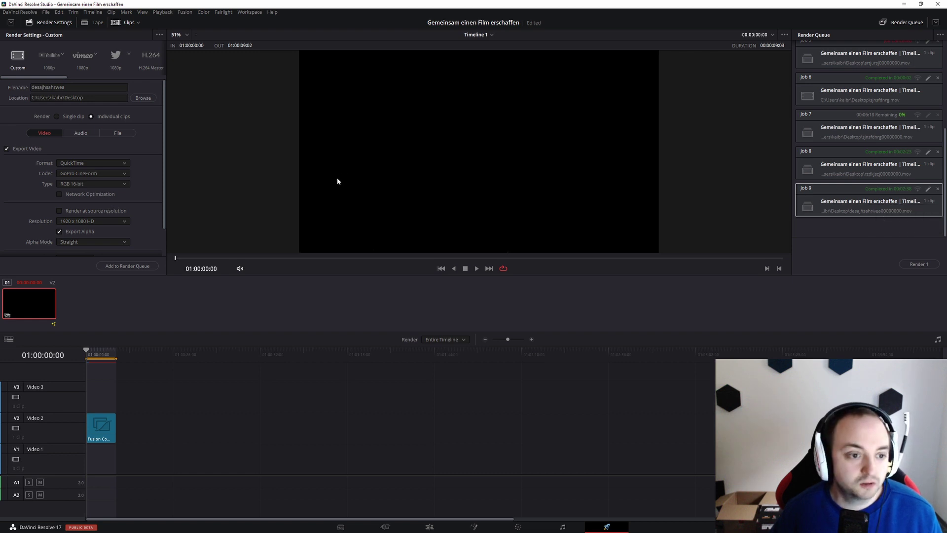
# - Swap the Fusion Composition for the rendered .mov, close the gap, and move it to Video 2
pyautogui.click(430, 527)
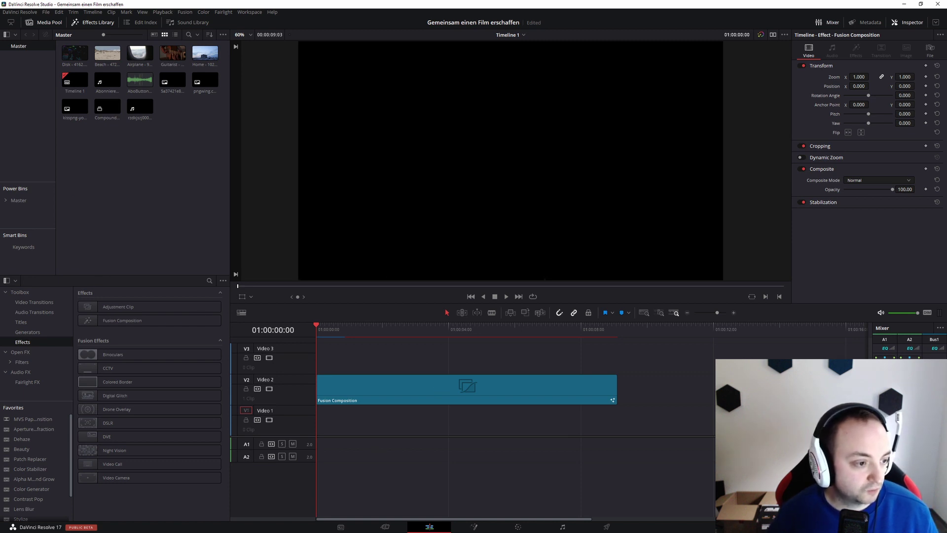
pyautogui.moveTo(636, 530); pyautogui.dragTo(665, 398)
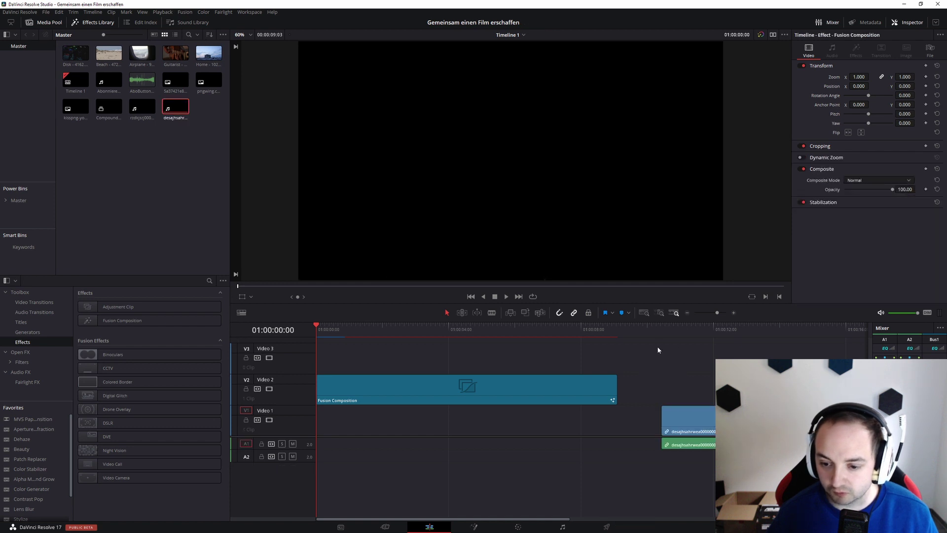
pyautogui.click(448, 392)
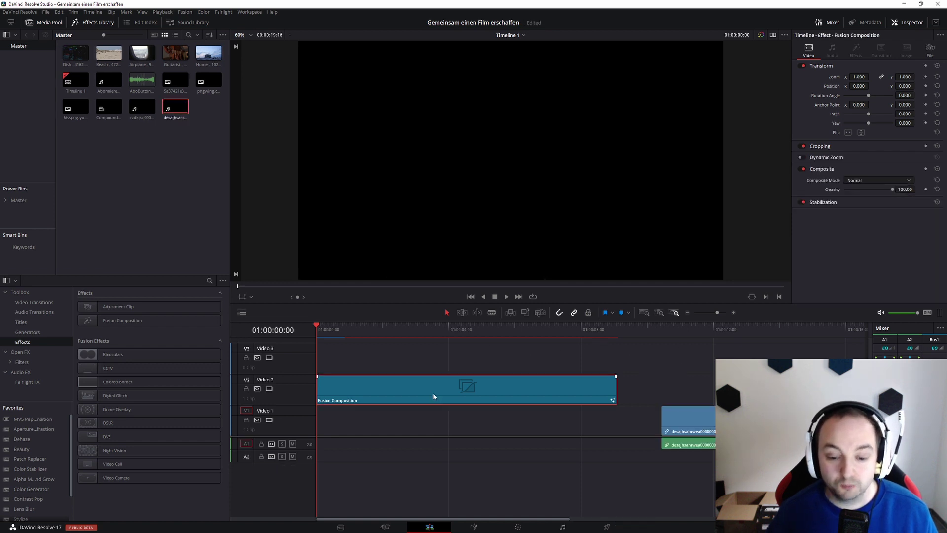
pyautogui.press('Delete')
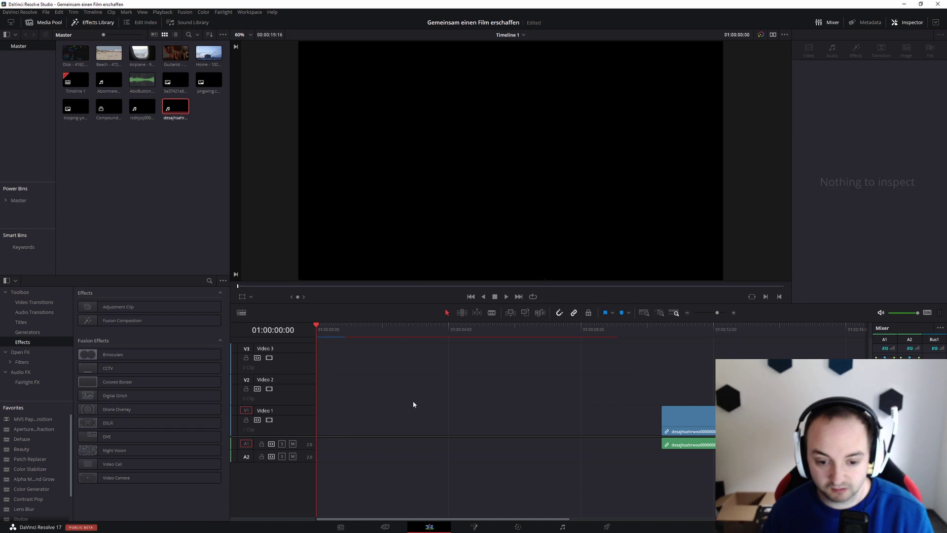
pyautogui.click(417, 418)
pyautogui.press('Delete')
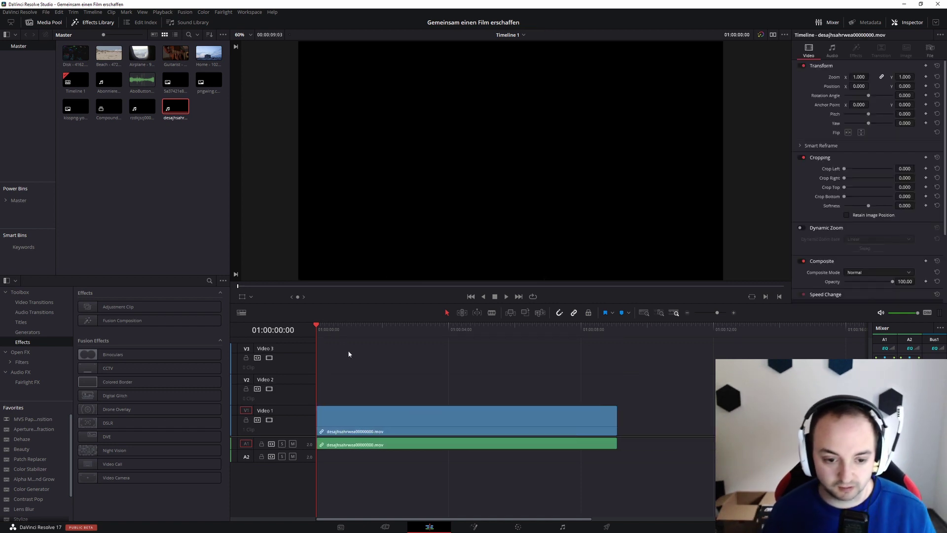
pyautogui.moveTo(330, 329); pyautogui.dragTo(438, 328)
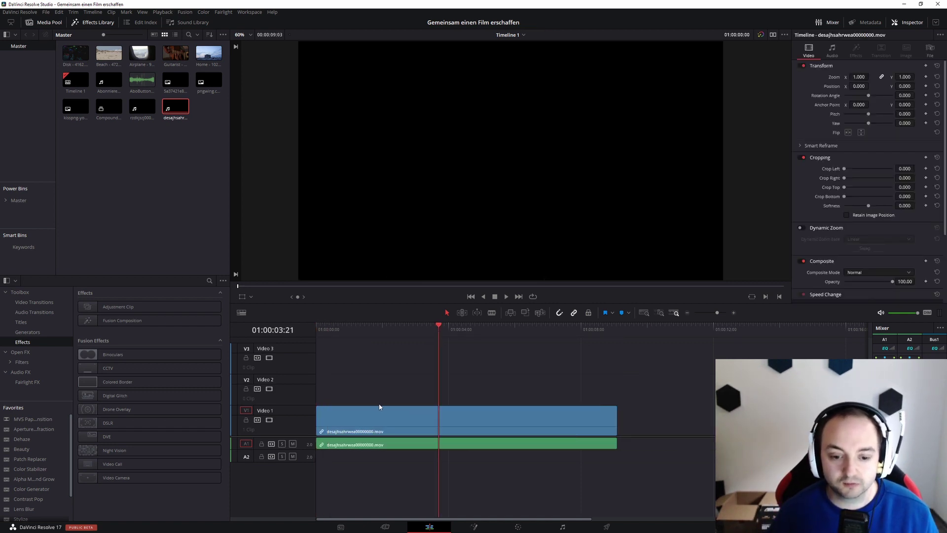
pyautogui.moveTo(415, 420); pyautogui.dragTo(415, 389)
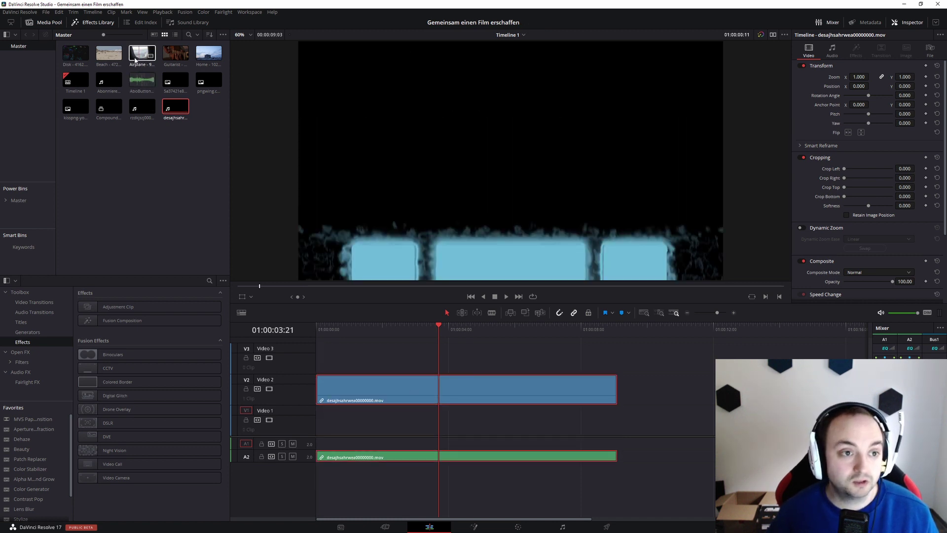
# - Drop Beach - 4722.mp4 onto Video 1 beneath the overlay and park the playhead near 01:00:03:08
pyautogui.moveTo(113, 58); pyautogui.dragTo(316, 423)
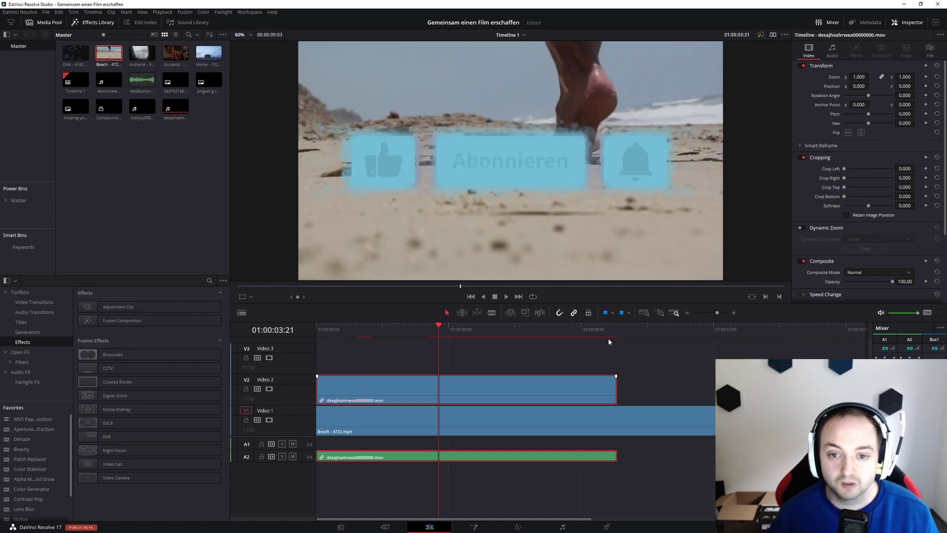
pyautogui.press('Home')
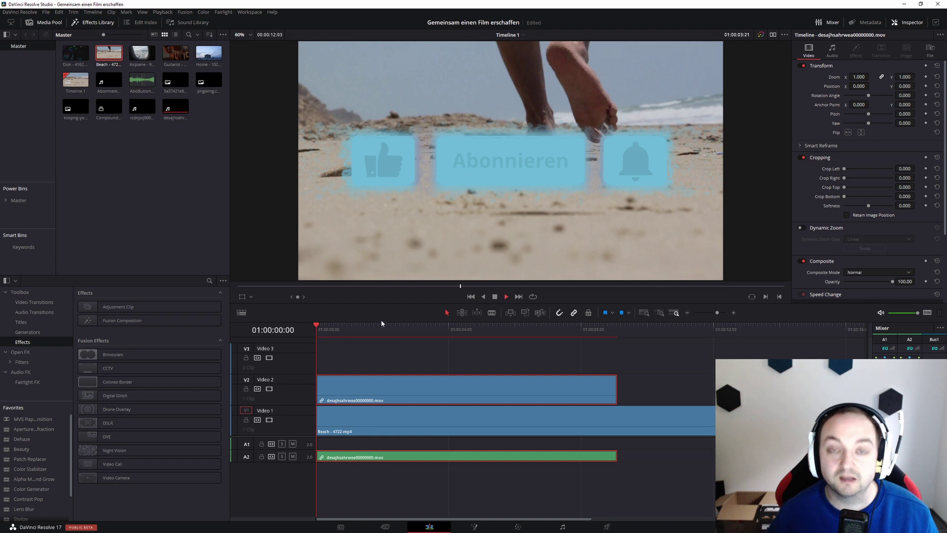
pyautogui.click(424, 332)
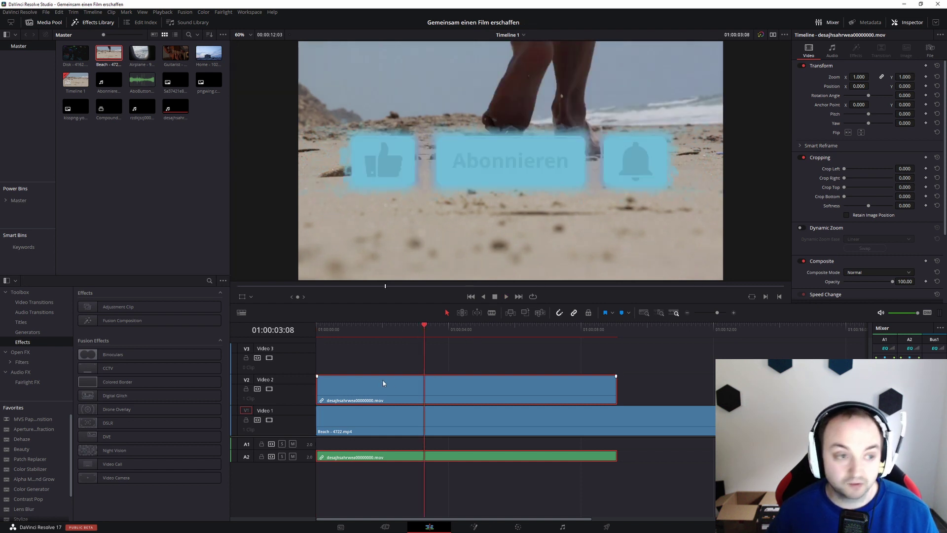
# - Open the Zusatzmaterial bin, preview the Abonniere and AboButton clips, and add the overlay clip there
pyautogui.click(6, 199)
pyautogui.click(33, 217)
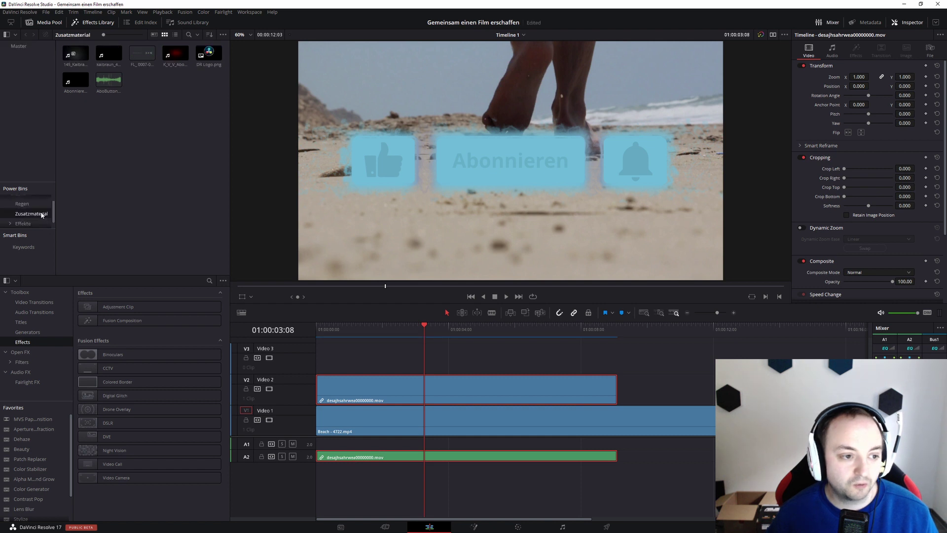
pyautogui.click(72, 81)
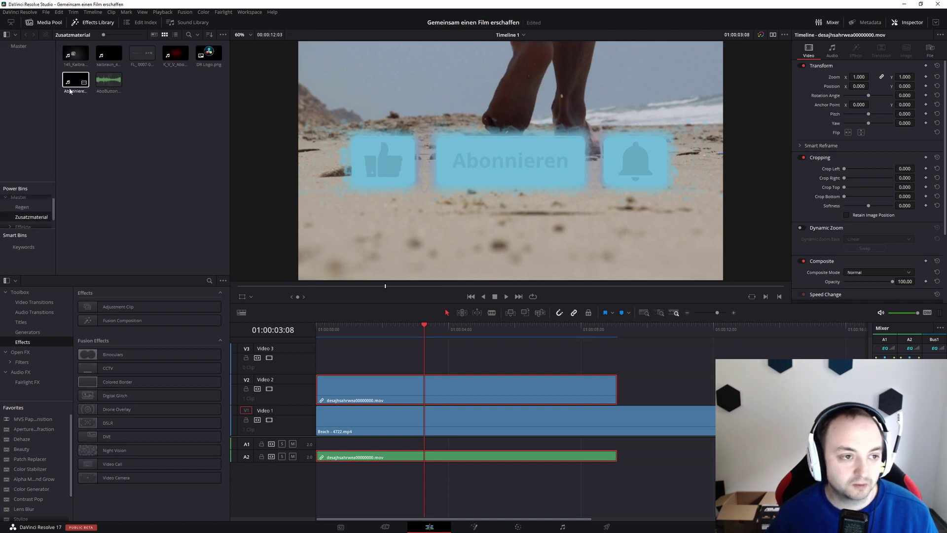
pyautogui.click(112, 81)
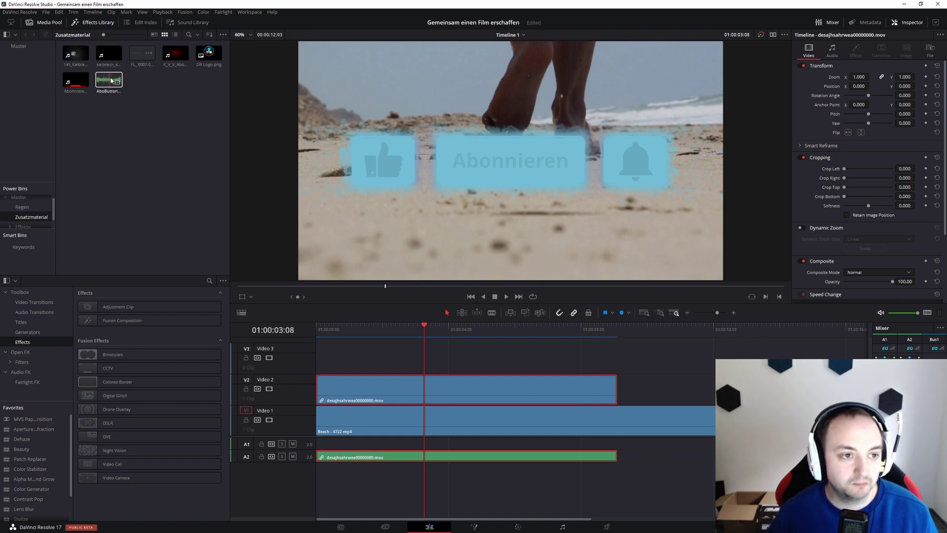
pyautogui.click(81, 86)
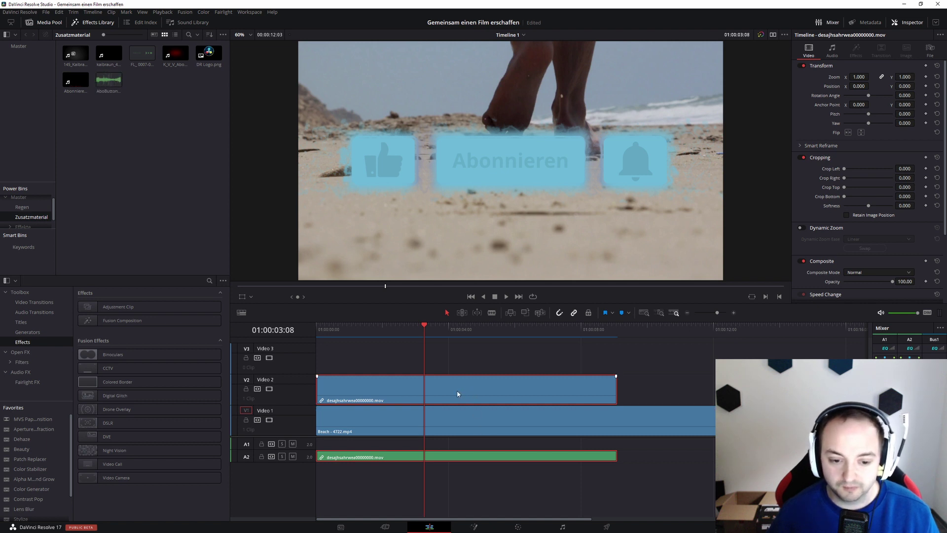
pyautogui.moveTo(456, 393); pyautogui.dragTo(143, 186)
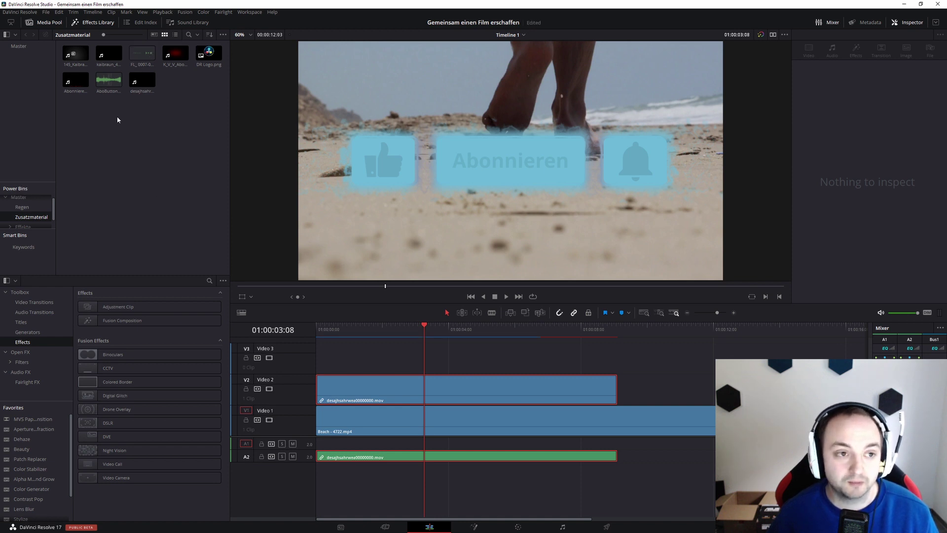
# - Test-place the bin's overlay copy on a new Video 3 track, then remove it again
pyautogui.click(137, 80)
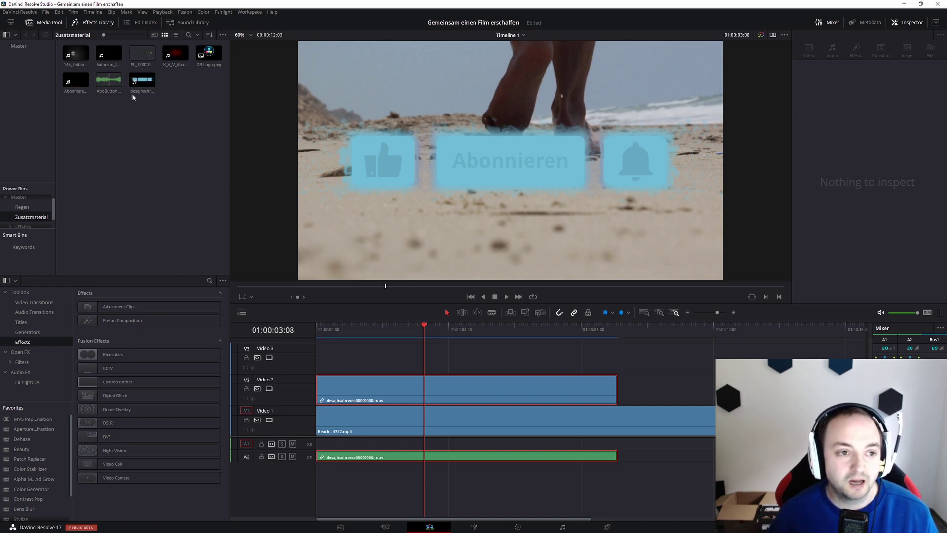
pyautogui.moveTo(137, 87); pyautogui.dragTo(656, 370)
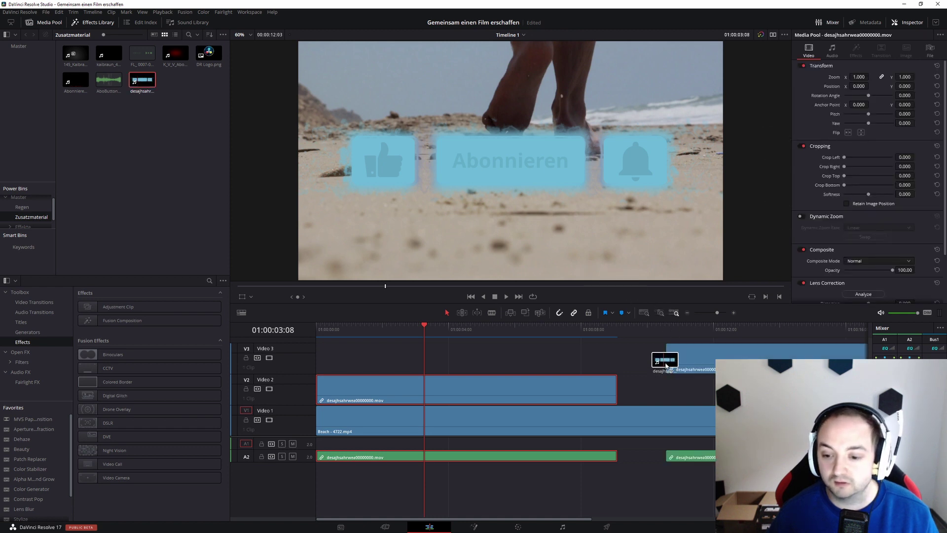
pyautogui.click(687, 330)
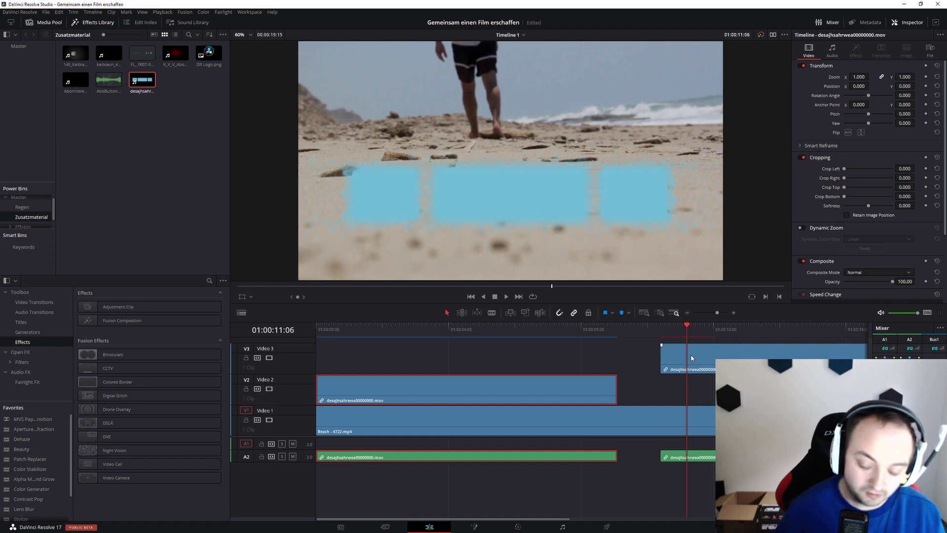
pyautogui.click(709, 360)
pyautogui.press('Delete')
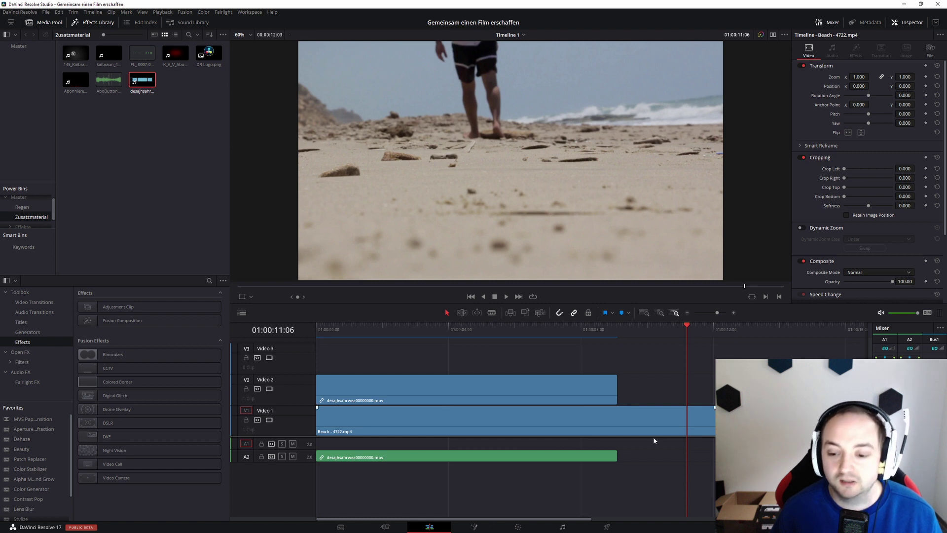
pyautogui.scroll(-1, 650, 424)
pyautogui.click(650, 410)
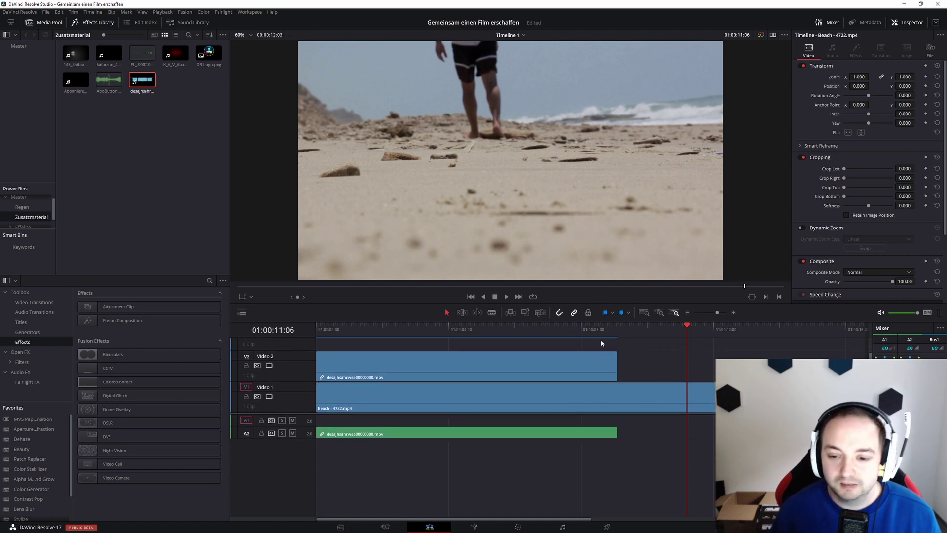
# - Locate the frame where the red outro begins and trim the overlay to end at 01:00:08:12
pyautogui.click(580, 330)
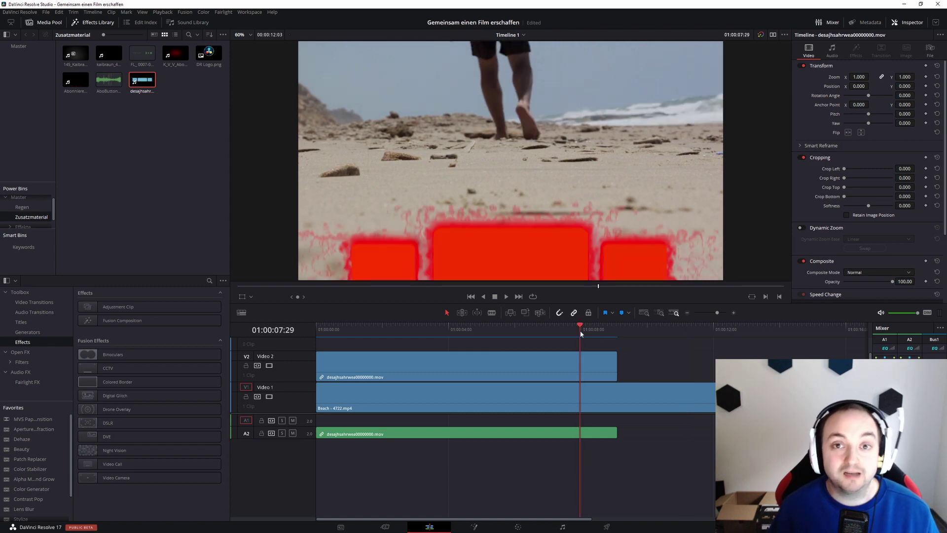
pyautogui.click(517, 332)
pyautogui.press('space')
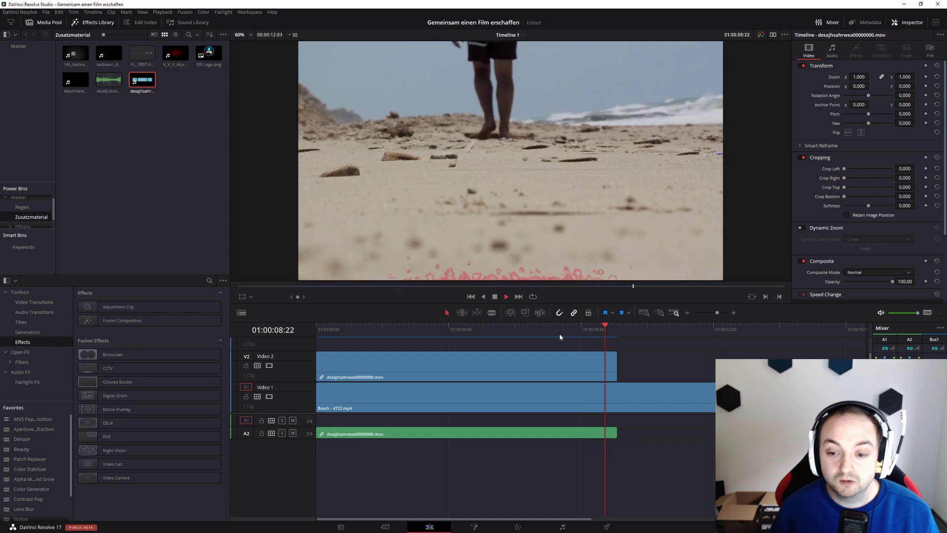
pyautogui.click(610, 325)
pyautogui.moveTo(587, 330); pyautogui.dragTo(591, 334)
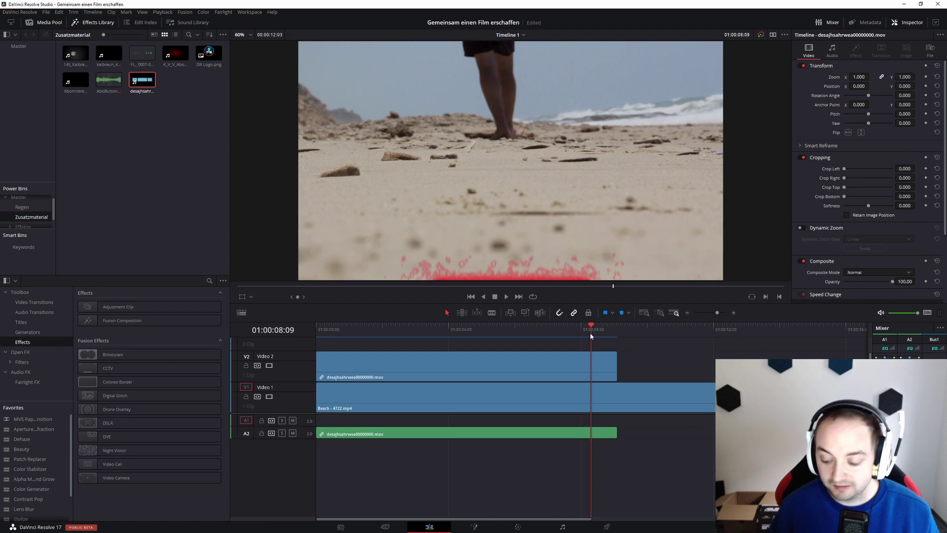
pyautogui.moveTo(591, 334); pyautogui.dragTo(592, 334)
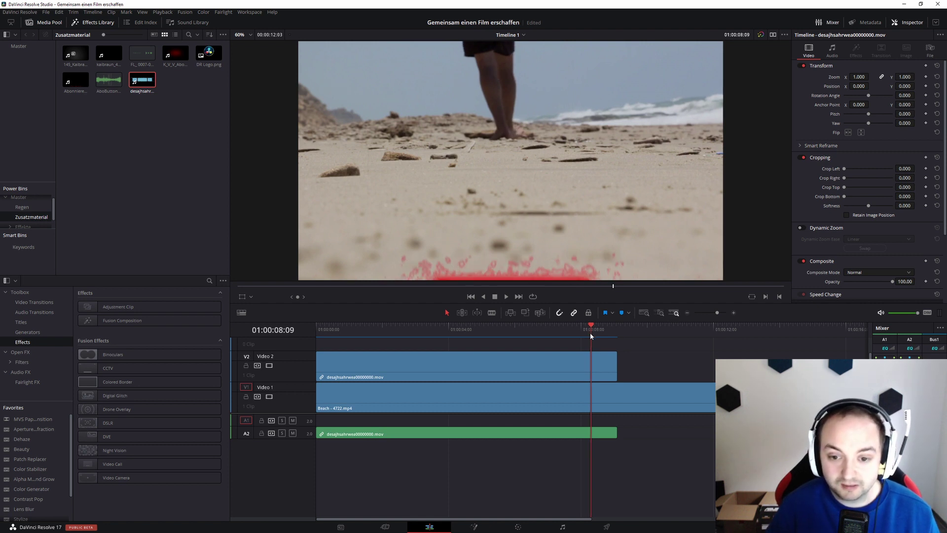
pyautogui.press('Right')
pyautogui.press('Right')
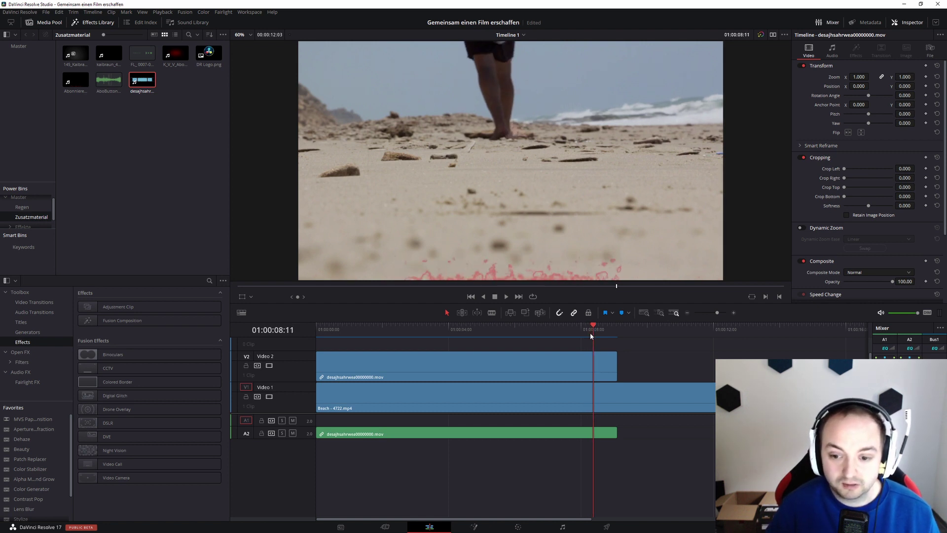
pyautogui.press('Right')
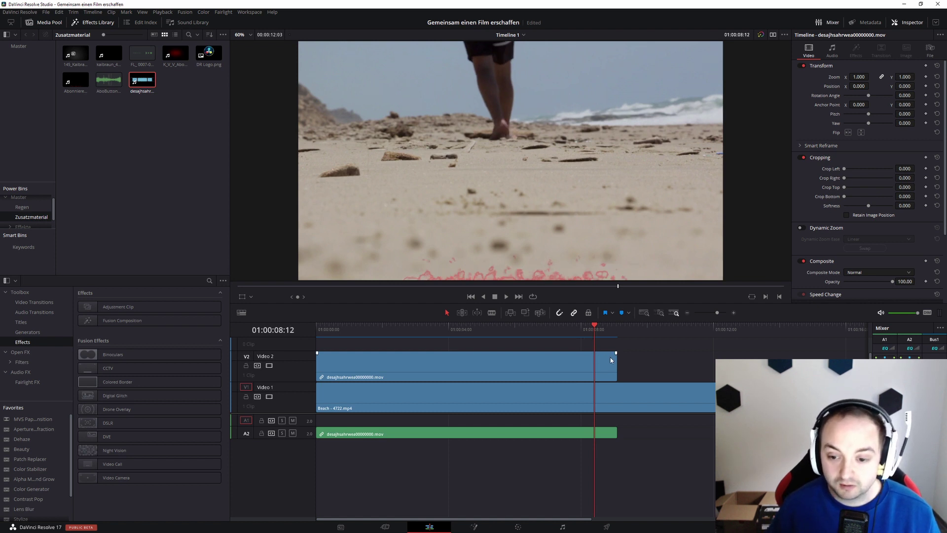
pyautogui.moveTo(614, 358); pyautogui.dragTo(175, 205)
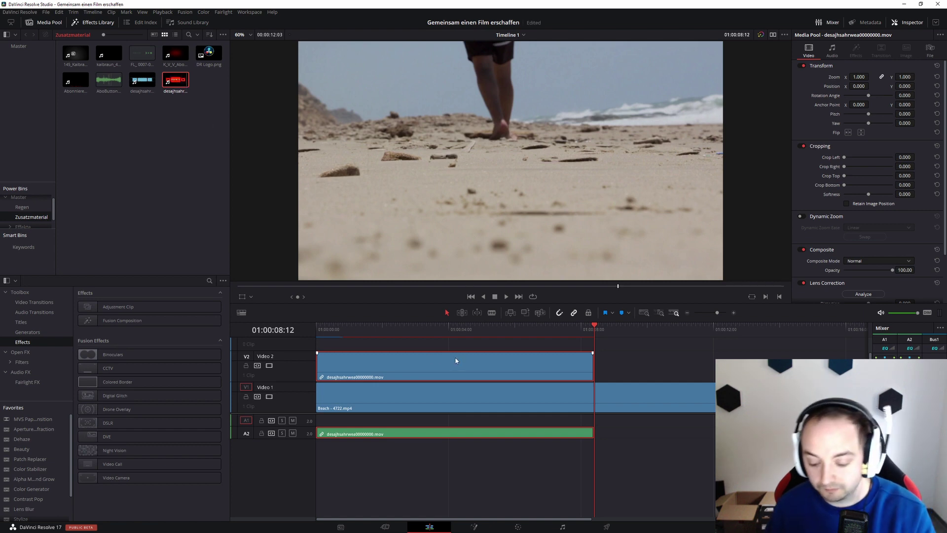
# - Swap the V2 overlay for its Media Pool copy at the timeline start, then play it over the beach footage
pyautogui.press('Delete')
pyautogui.moveTo(175, 81); pyautogui.dragTo(316, 380)
pyautogui.click(324, 330)
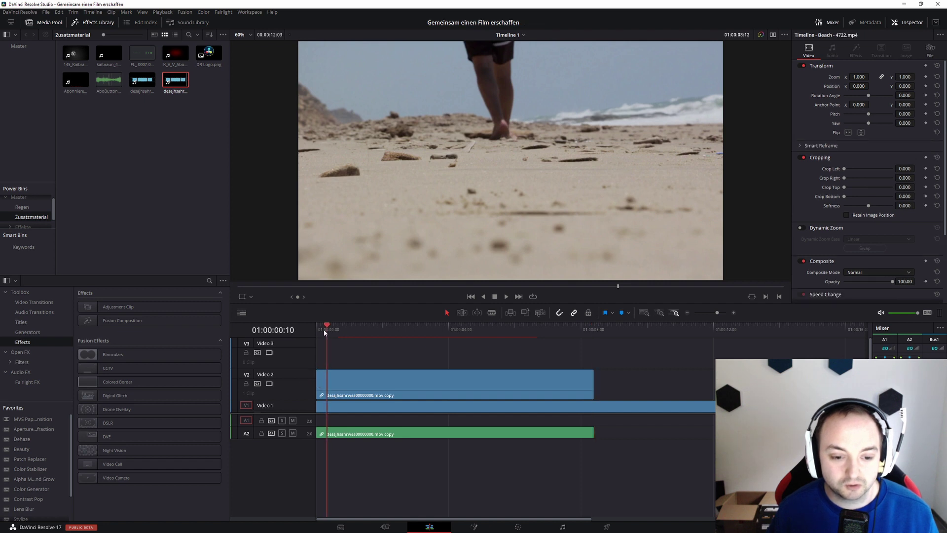
pyautogui.press('space')
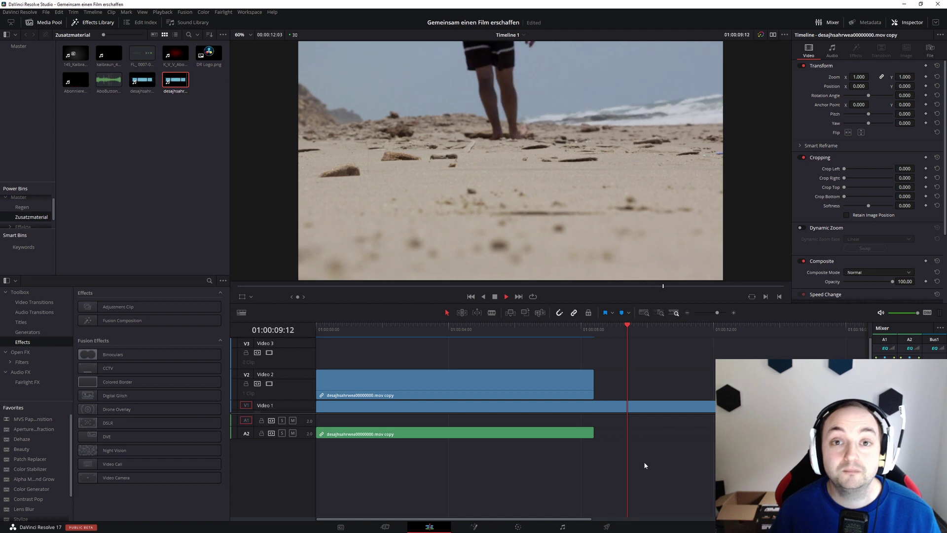
pyautogui.press('space')
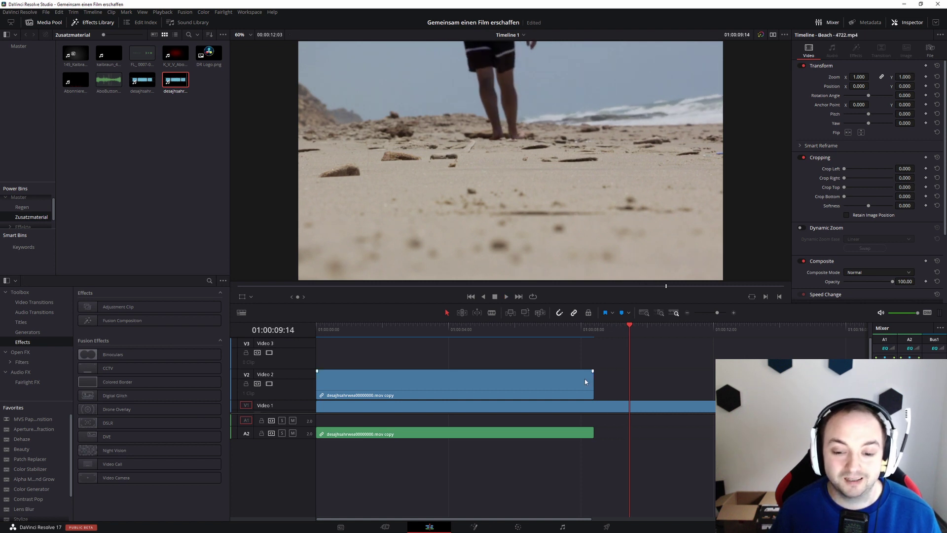